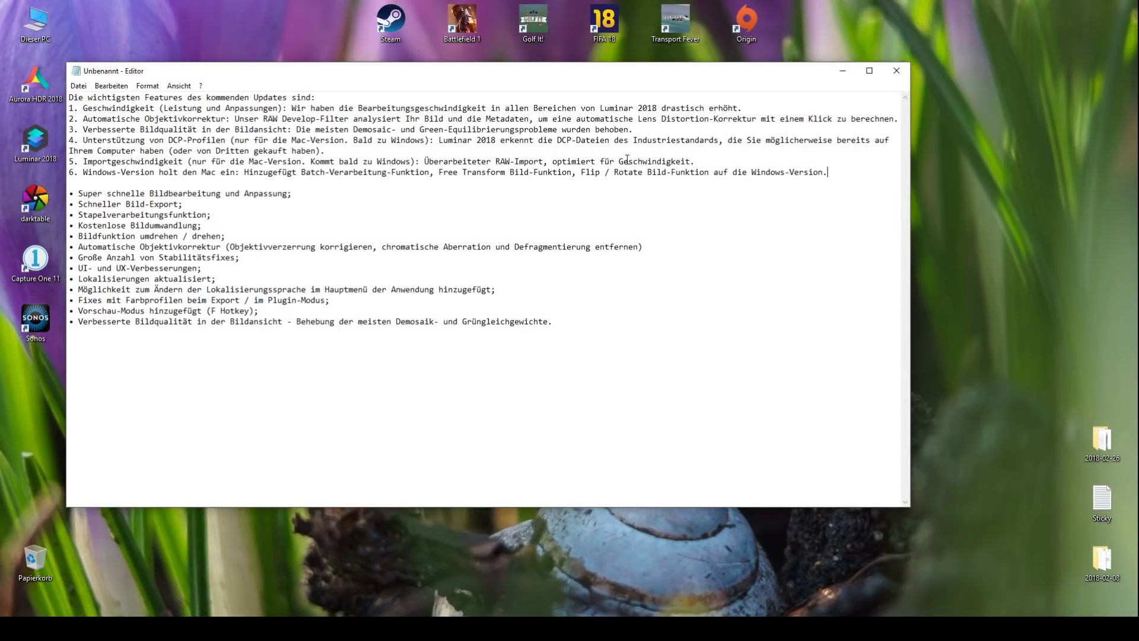
- Insert a blank line below the heading of the update feature notes and minimize the text editor
drag(335, 72, 473, 121)
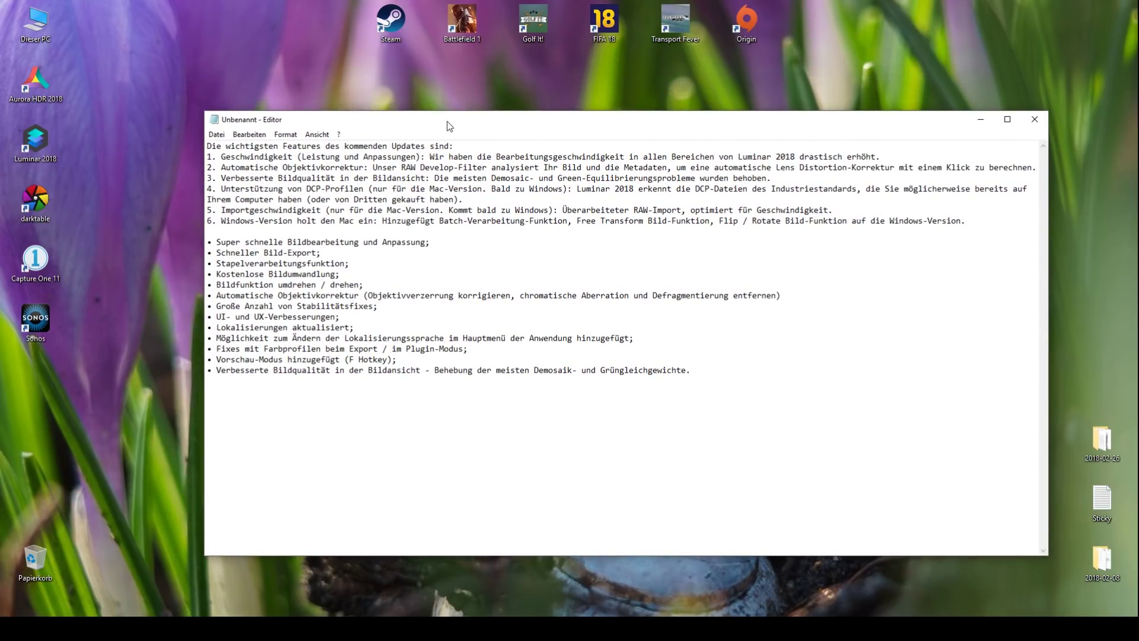
key(Return)
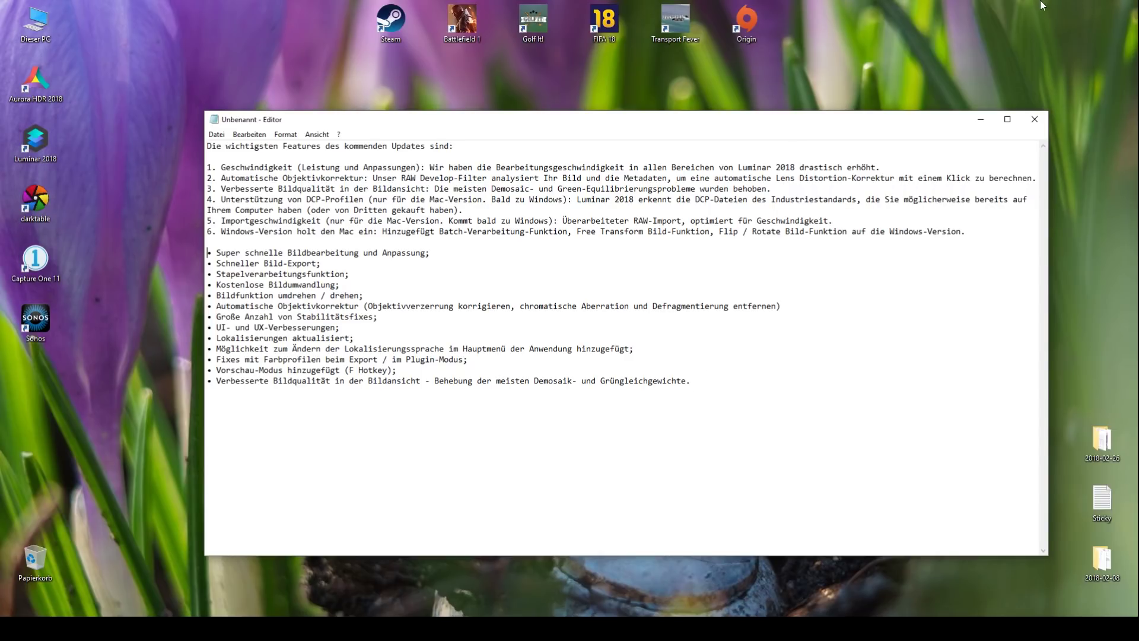
click(981, 120)
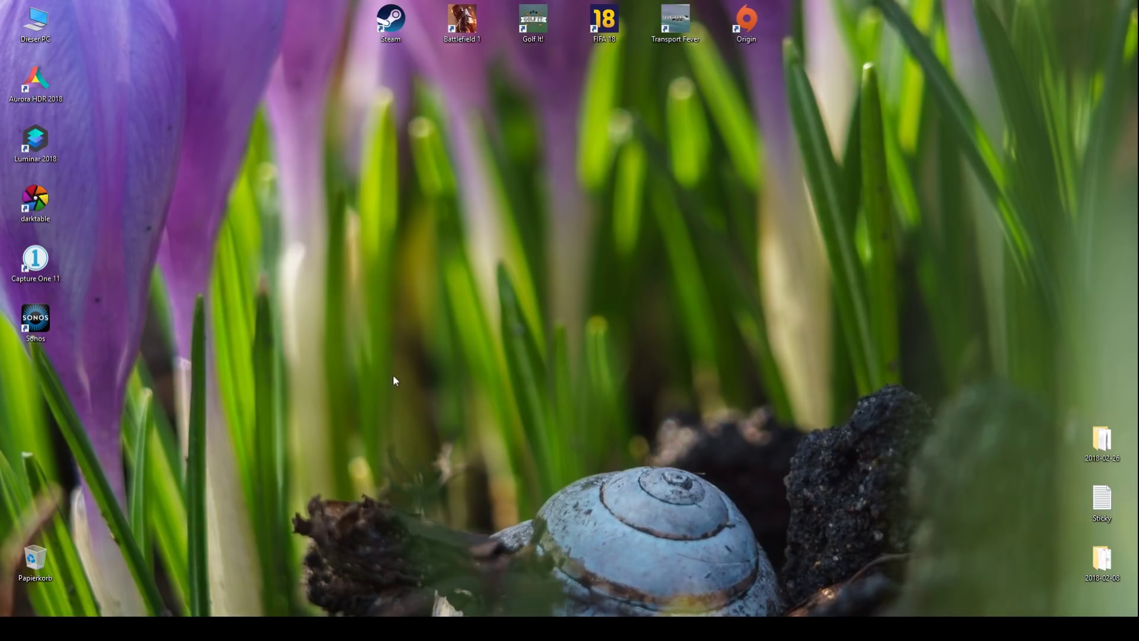
- Launch Luminar 2018 and open the ostrich photo DSC06134 from the RAW - 2018.04.08 - Zoo Leipzig folder
double_click(31, 151)
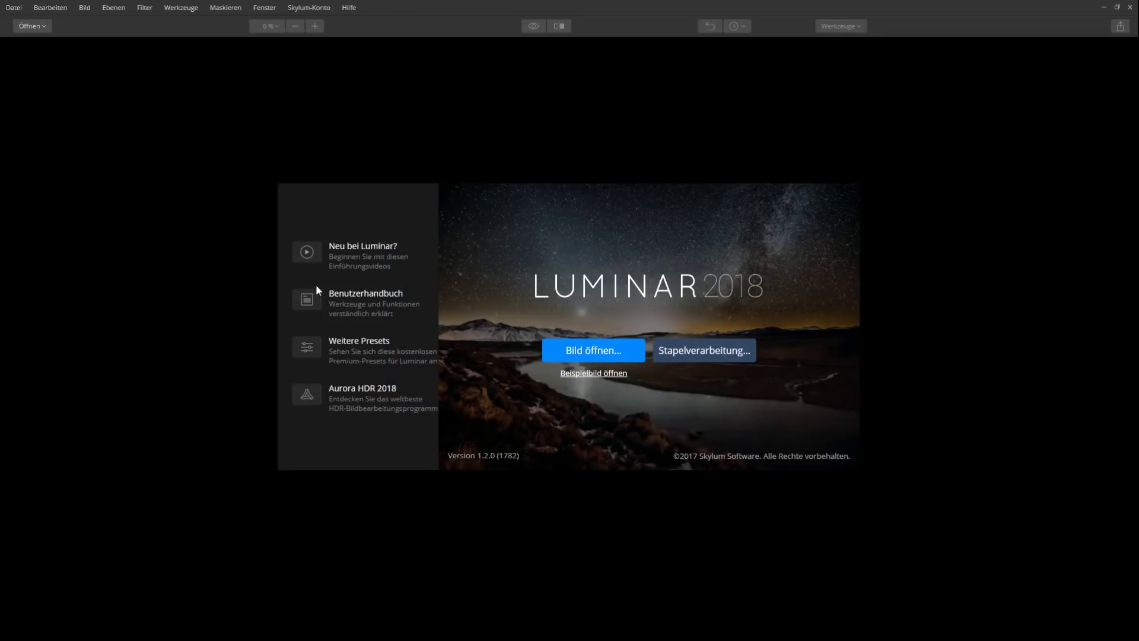
click(597, 347)
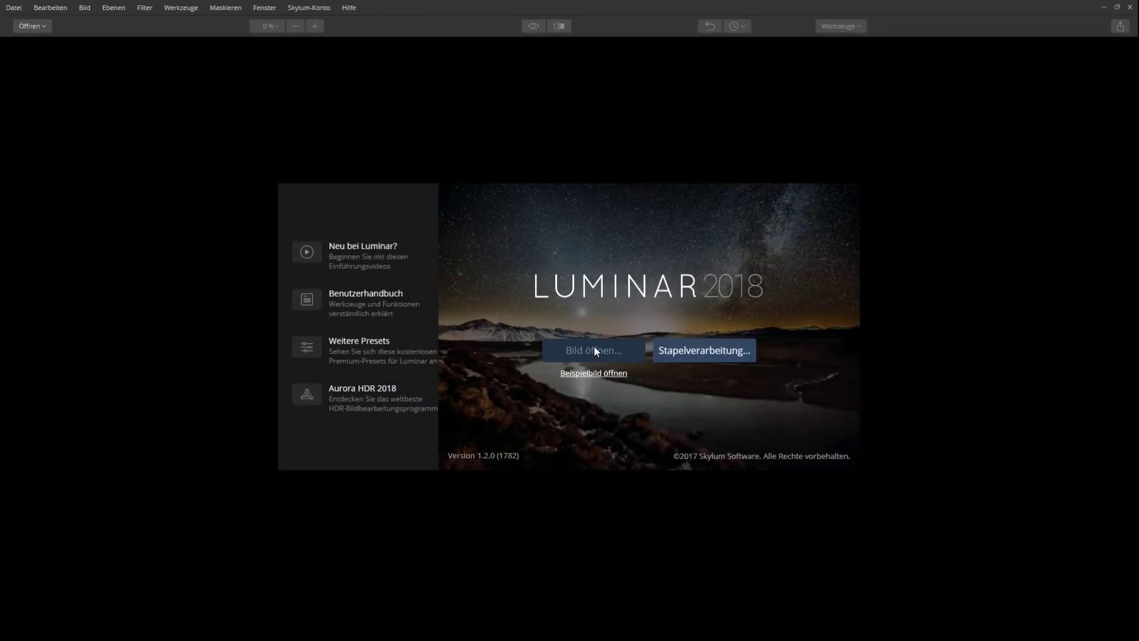
scroll(471, 343, down, 1)
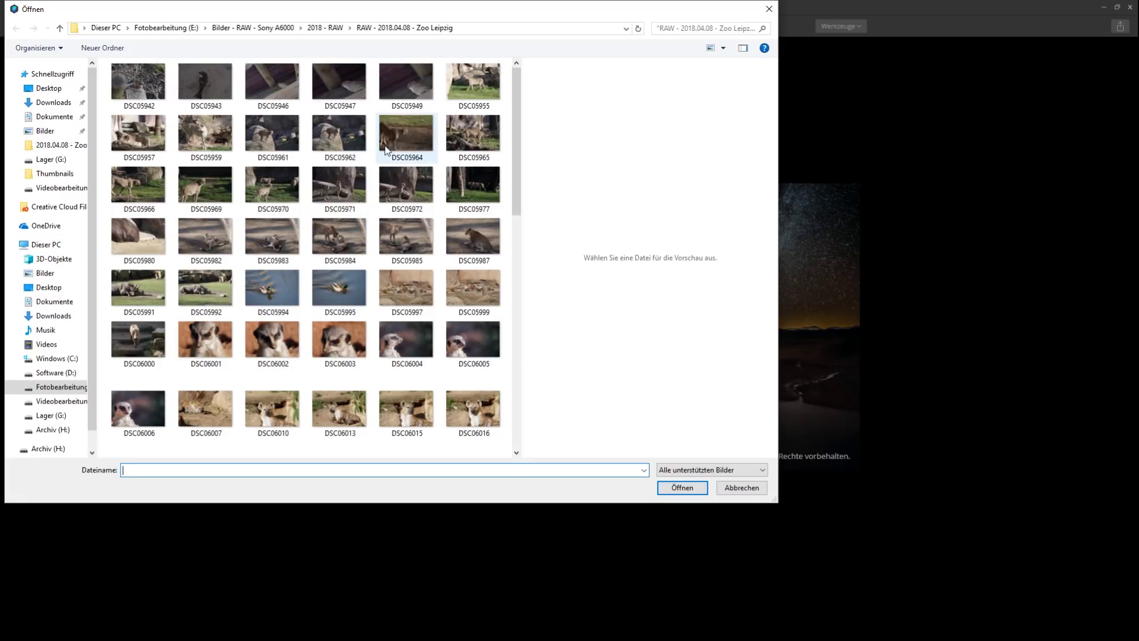
scroll(383, 155, down, 3)
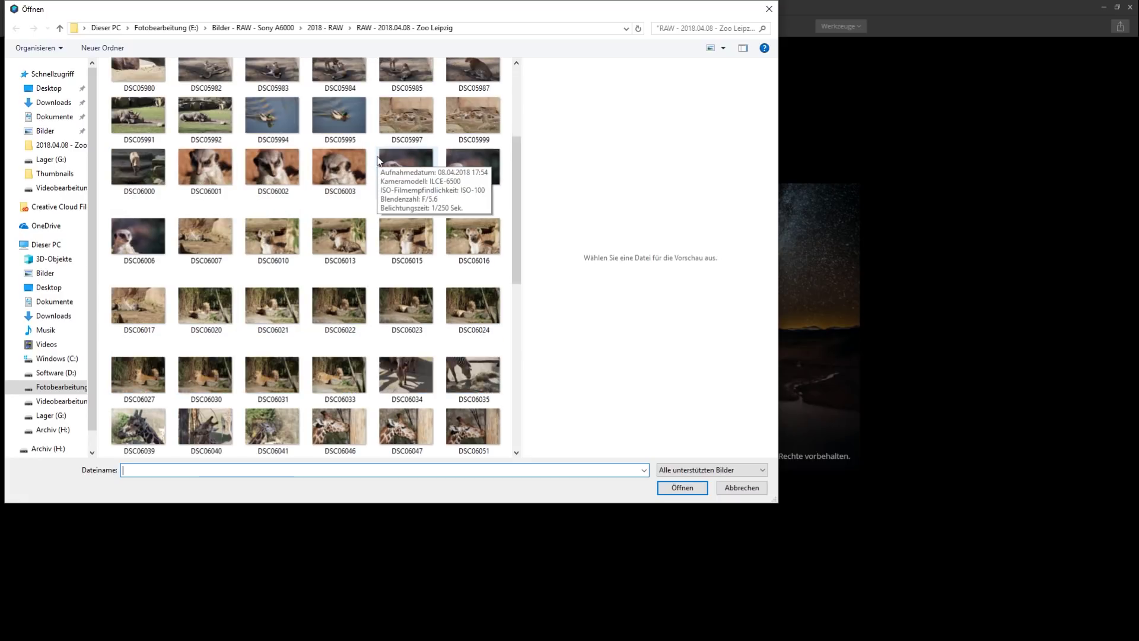
scroll(378, 159, down, 6)
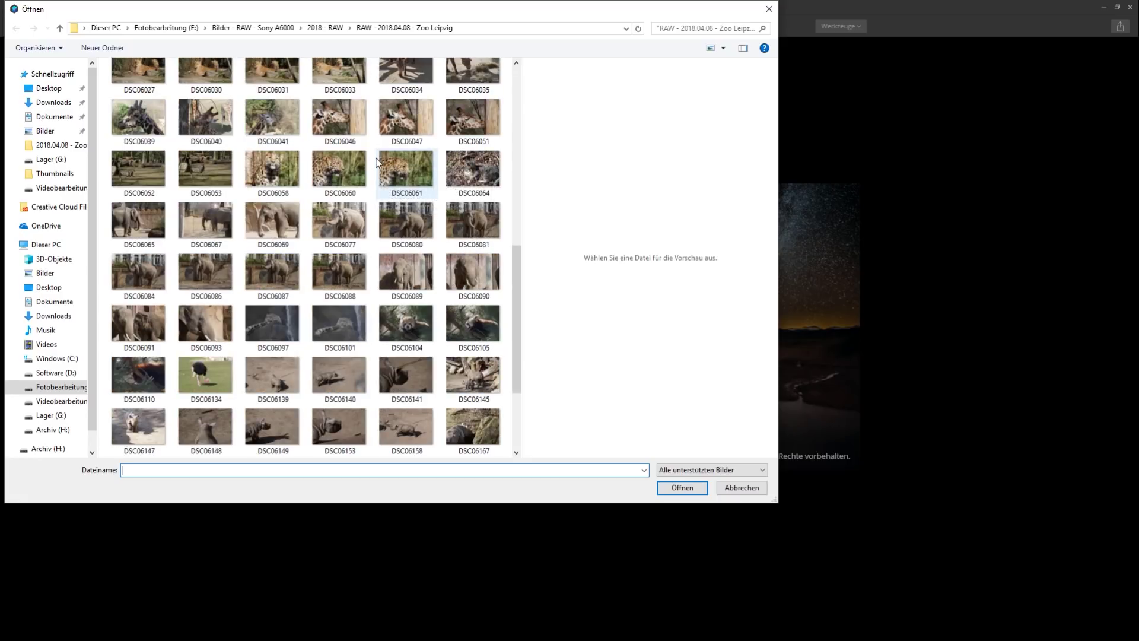
scroll(376, 161, down, 2)
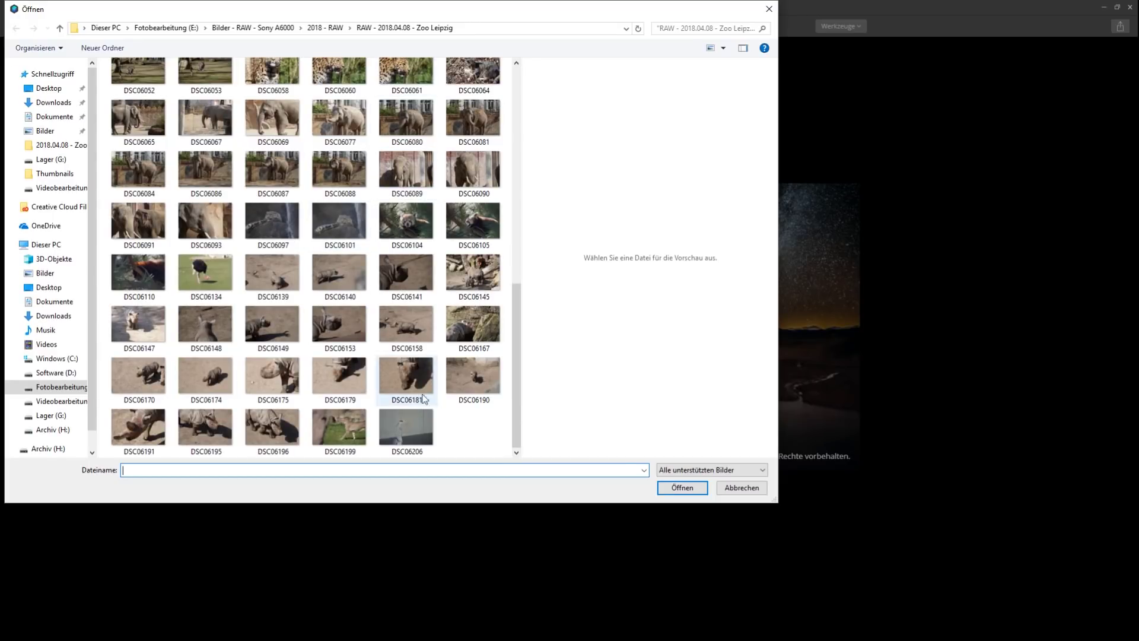
click(206, 274)
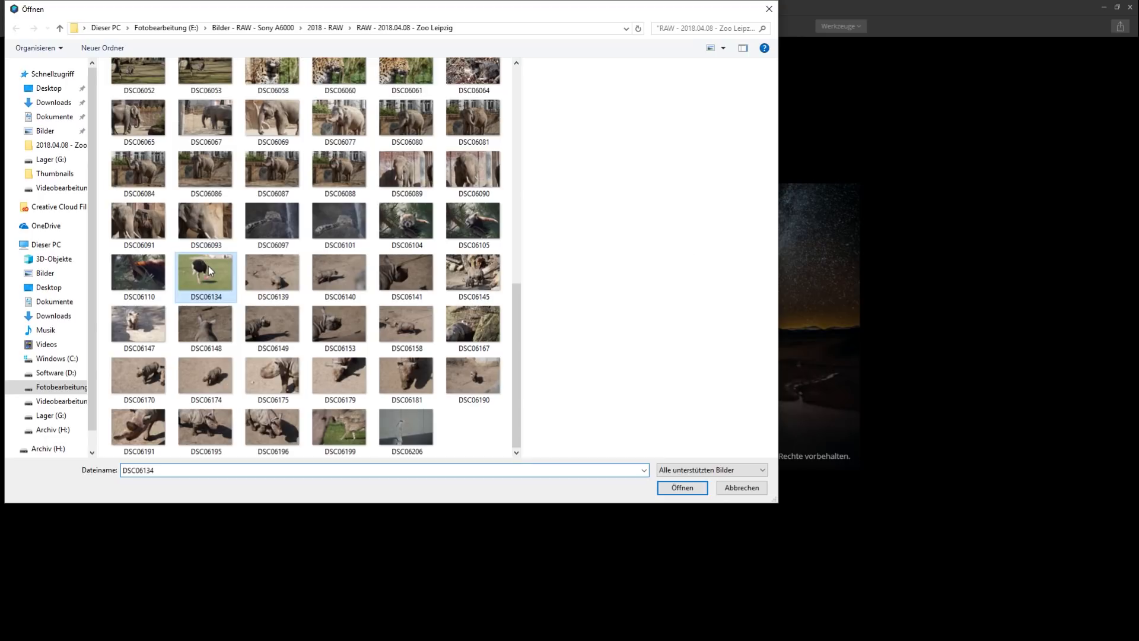
click(681, 486)
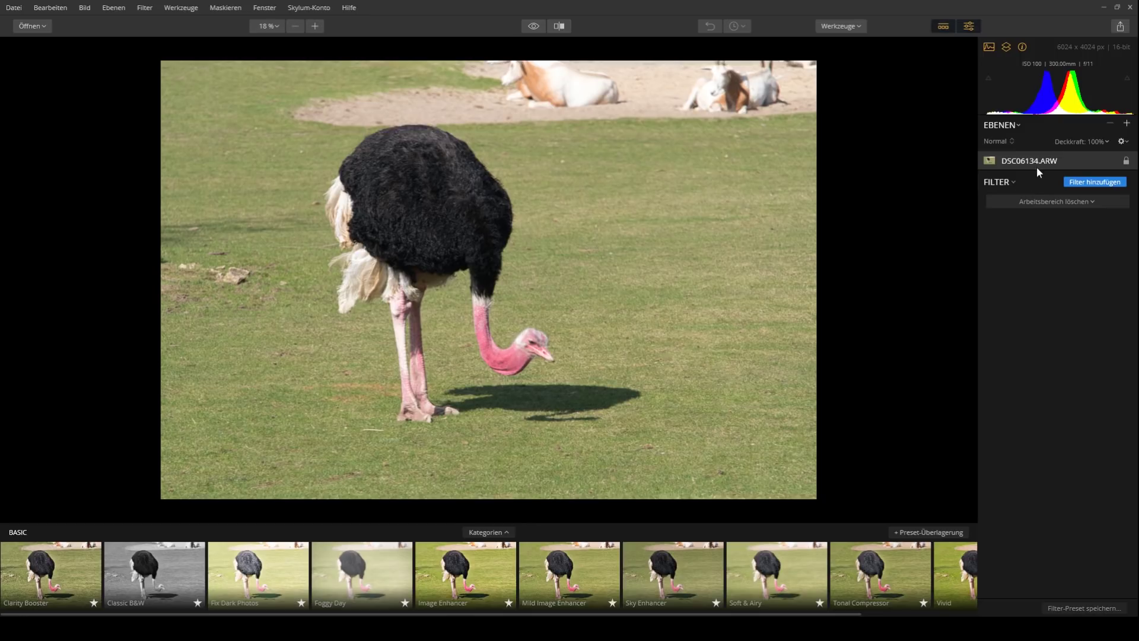
- Add the RAW-Entwicklung filter and set Glanzlichter to -36 and Schatten to 40
click(1083, 183)
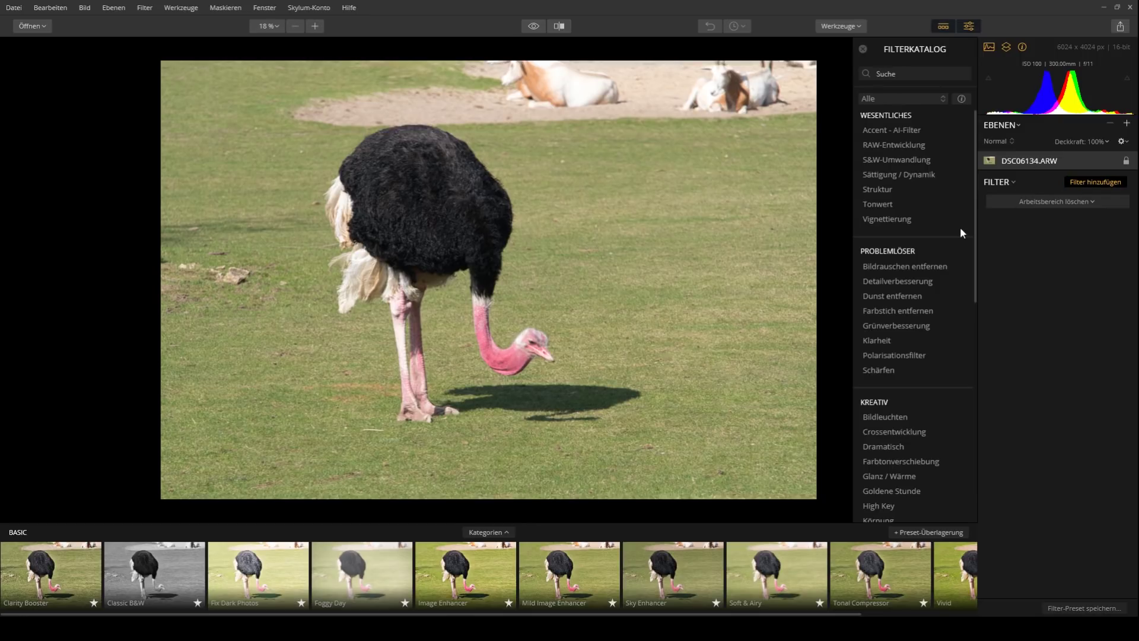
click(878, 145)
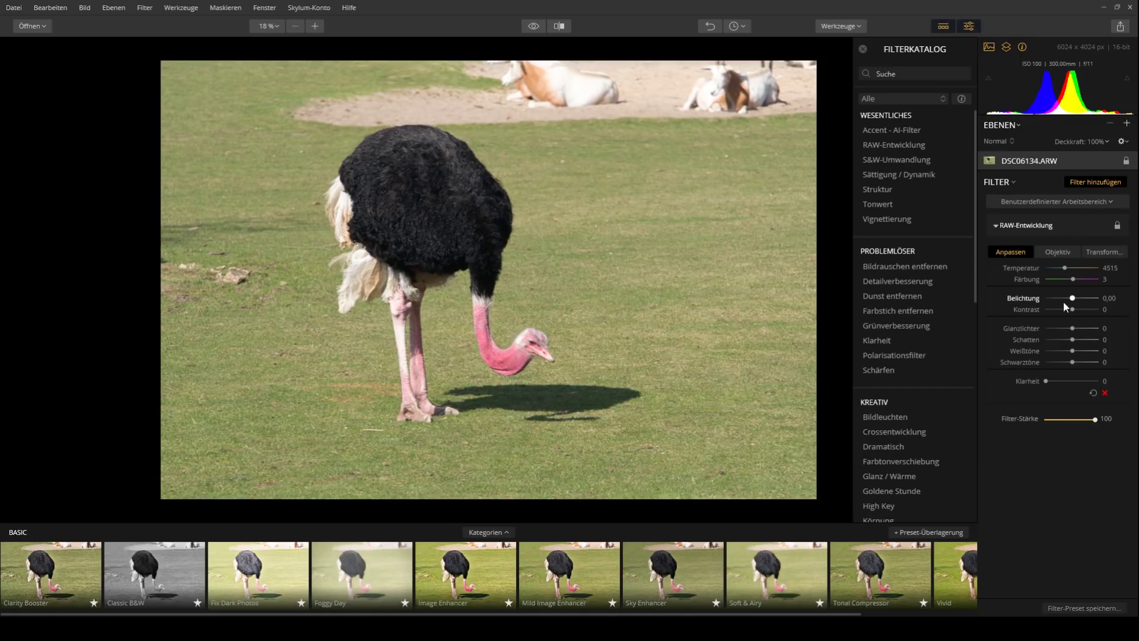
mouse_move(1073, 328)
mouse_down()
mouse_move(1061, 331)
mouse_move(1083, 341)
mouse_up()
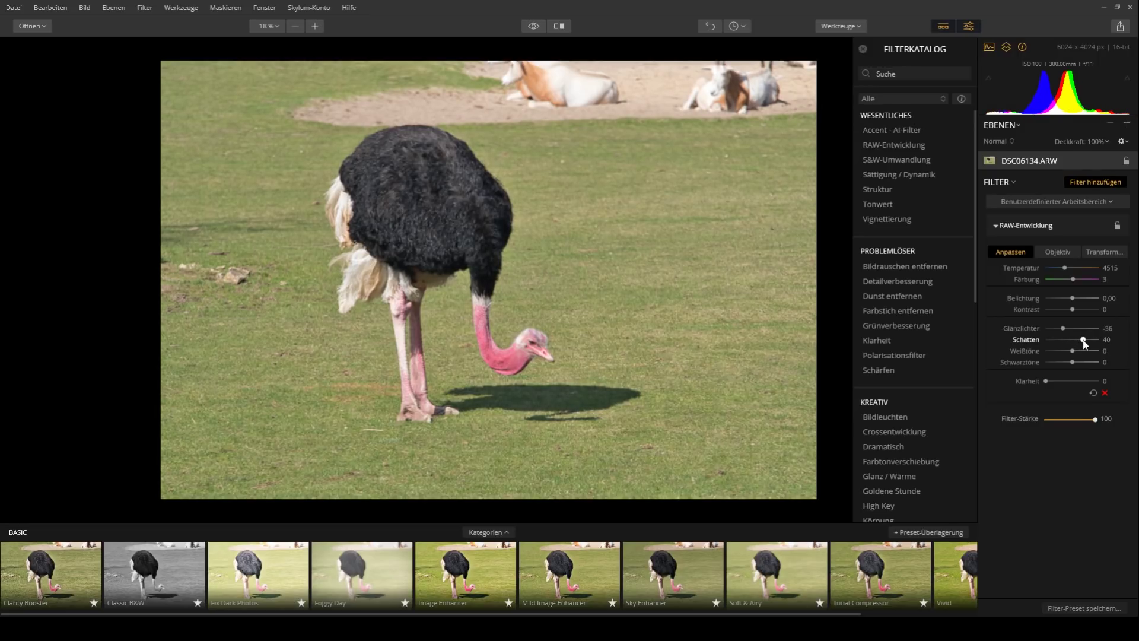
- In the RAW-Entwicklung filter, set Klarheit to 10, Kontrast to 29 and Temperatur to 4763
drag(1047, 381, 1052, 377)
drag(1072, 310, 1084, 310)
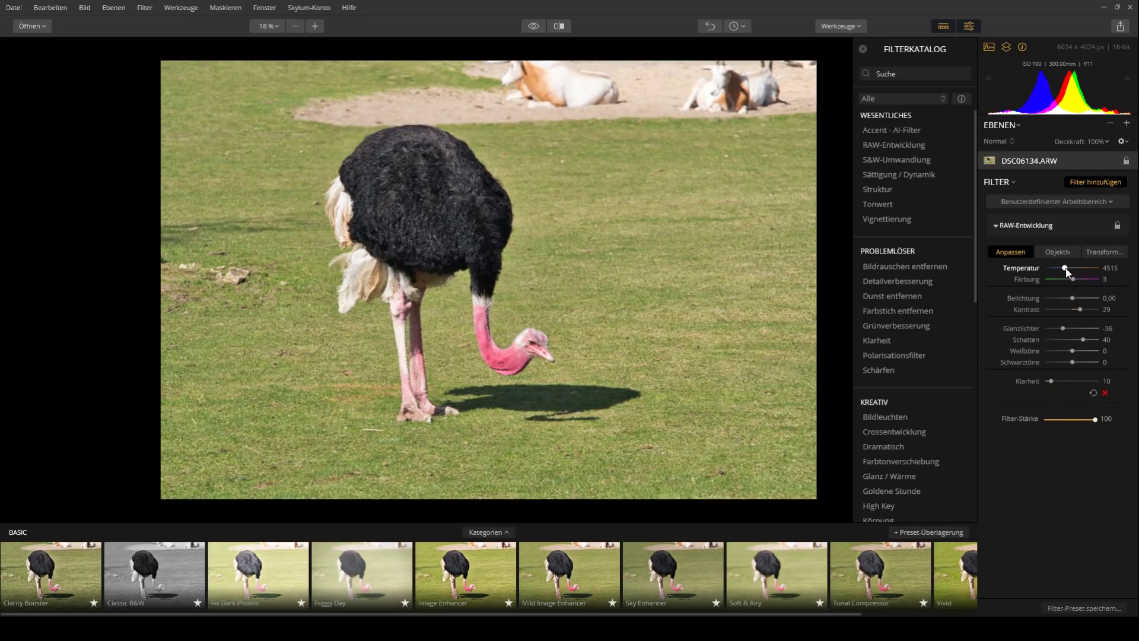
drag(1065, 271, 1068, 271)
- Add the Detailverbesserung filter and set the Mittel details to 20 and the Groß details to -18
scroll(532, 348, up, 5)
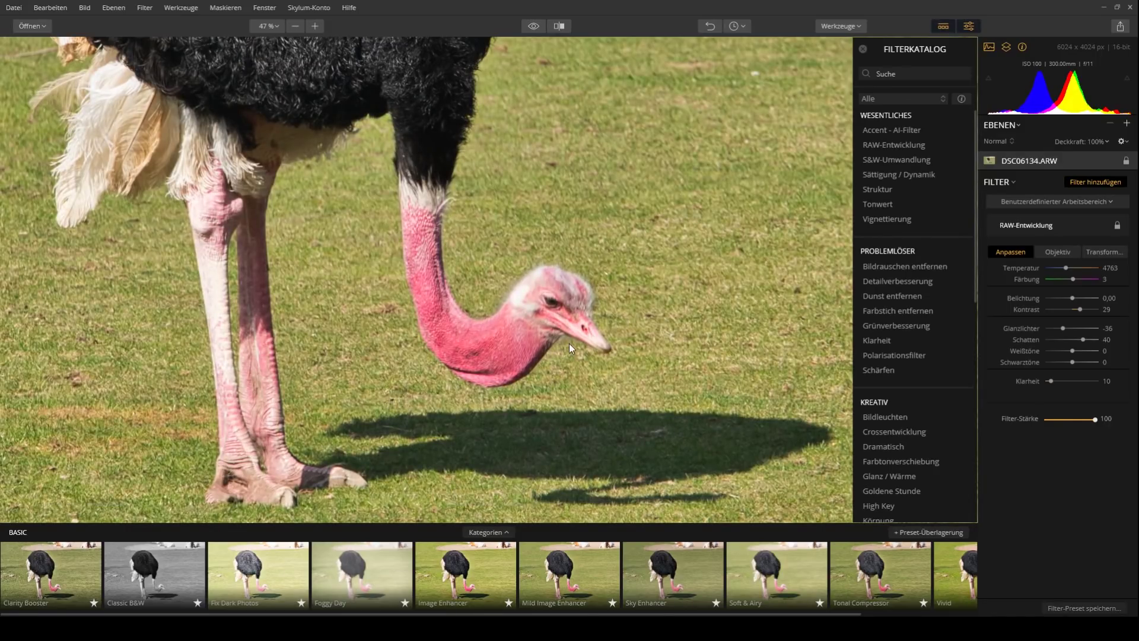
scroll(564, 319, down, 4)
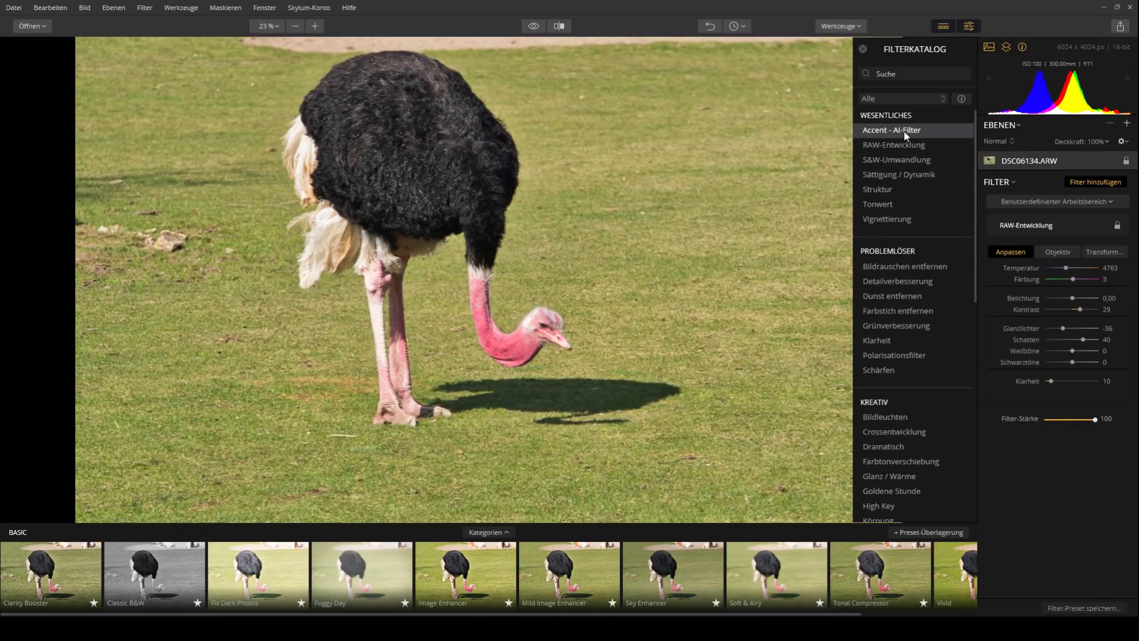
click(914, 280)
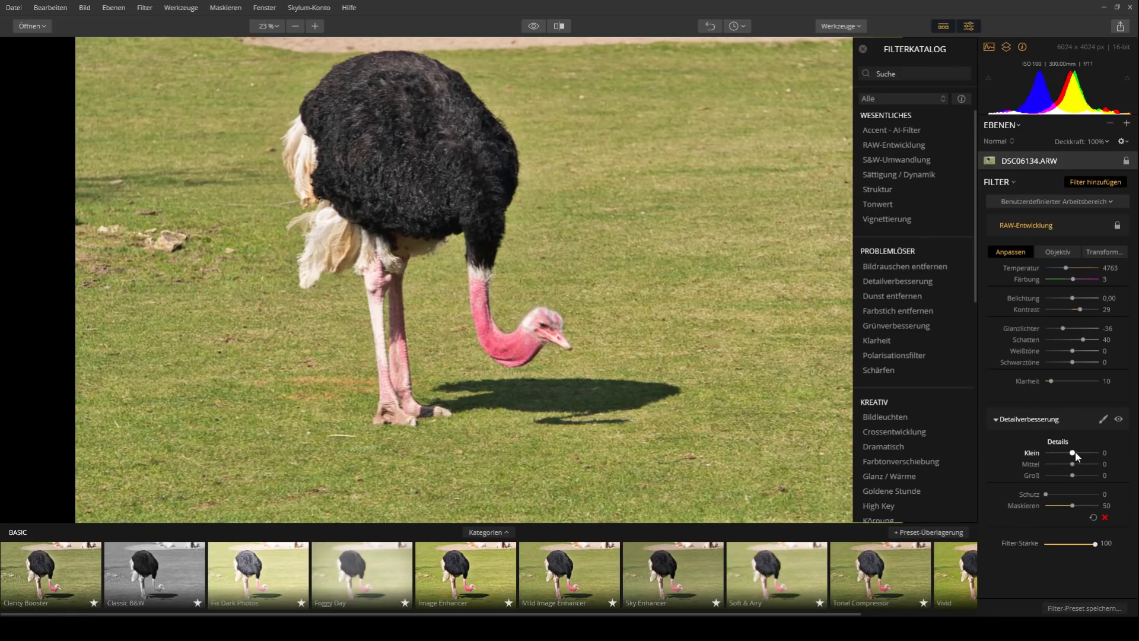
mouse_move(1073, 456)
mouse_down()
mouse_move(1031, 450)
mouse_move(1101, 448)
mouse_move(1078, 453)
mouse_up()
double_click(1078, 453)
drag(1075, 469, 1077, 471)
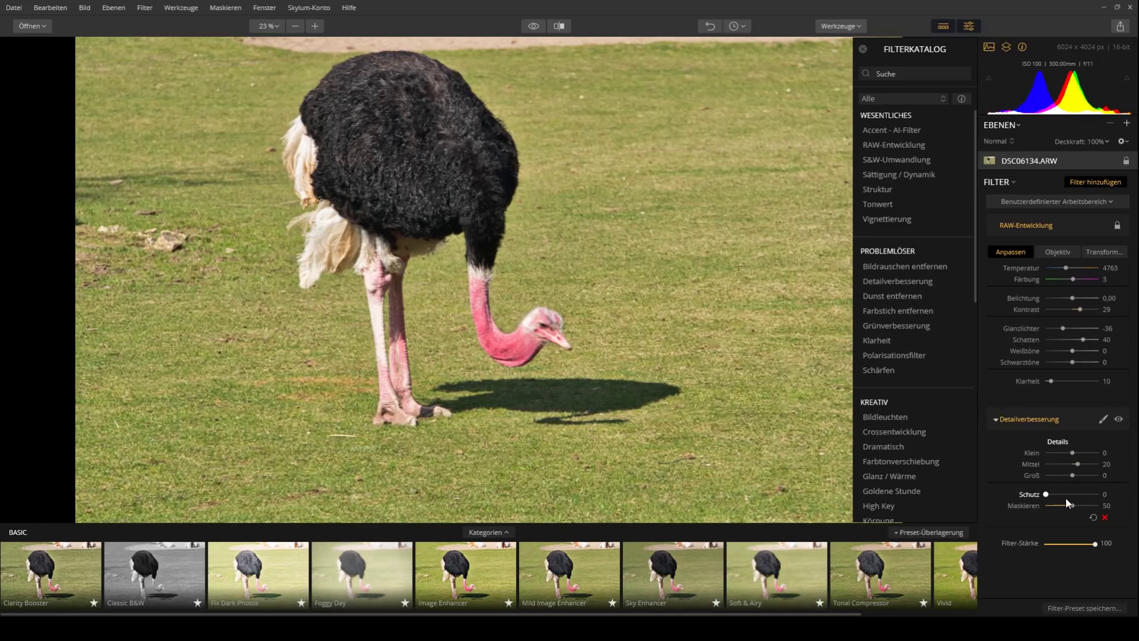
drag(1073, 474, 1069, 475)
- Enable the RAW-Entwicklung lens corrections Objektivverzeichnung, Chromatische Aberration and Rand entfernen
click(1059, 252)
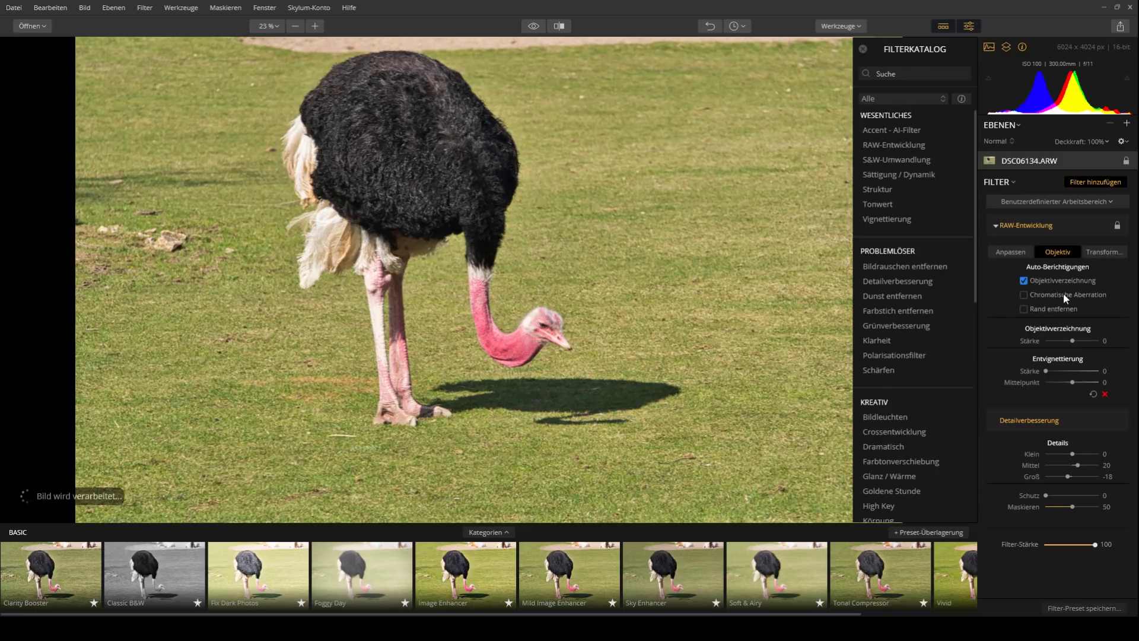
click(1063, 293)
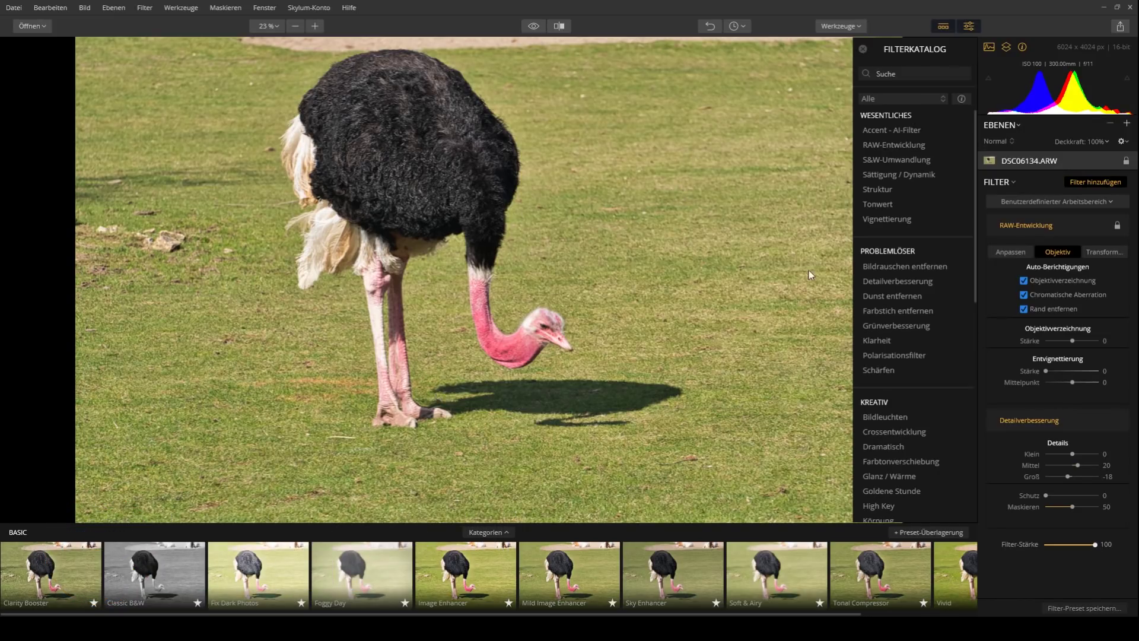
- Add the HSL filter and set its Luminanz values to Rot -16, Orange -2 and Grün -22
scroll(938, 291, down, 5)
scroll(940, 330, up, 5)
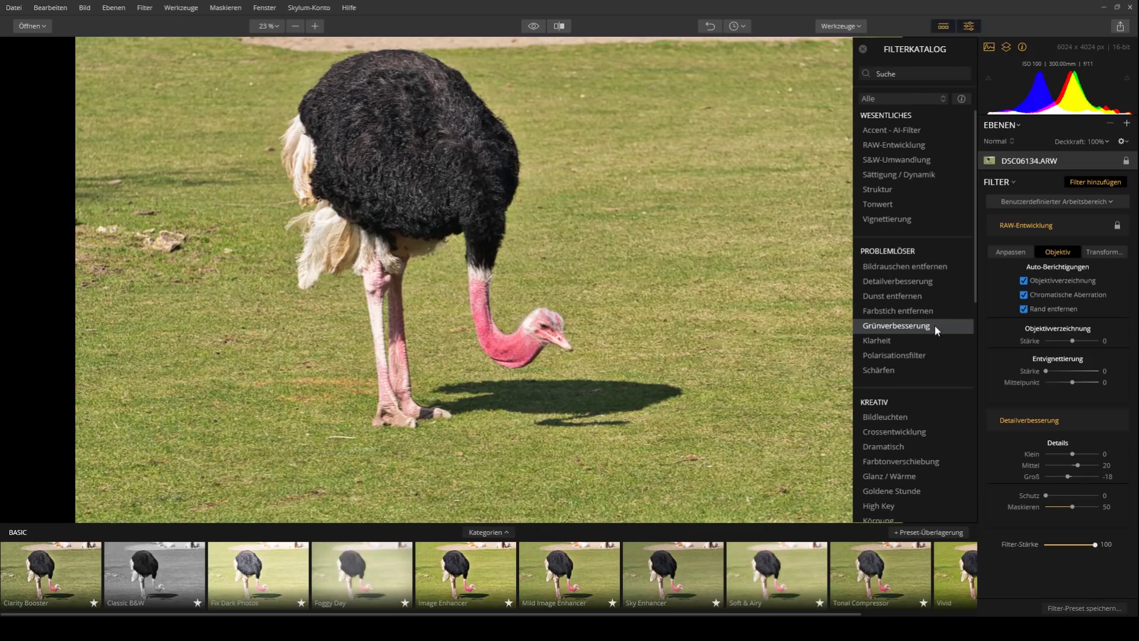
scroll(934, 327, down, 5)
scroll(931, 329, down, 4)
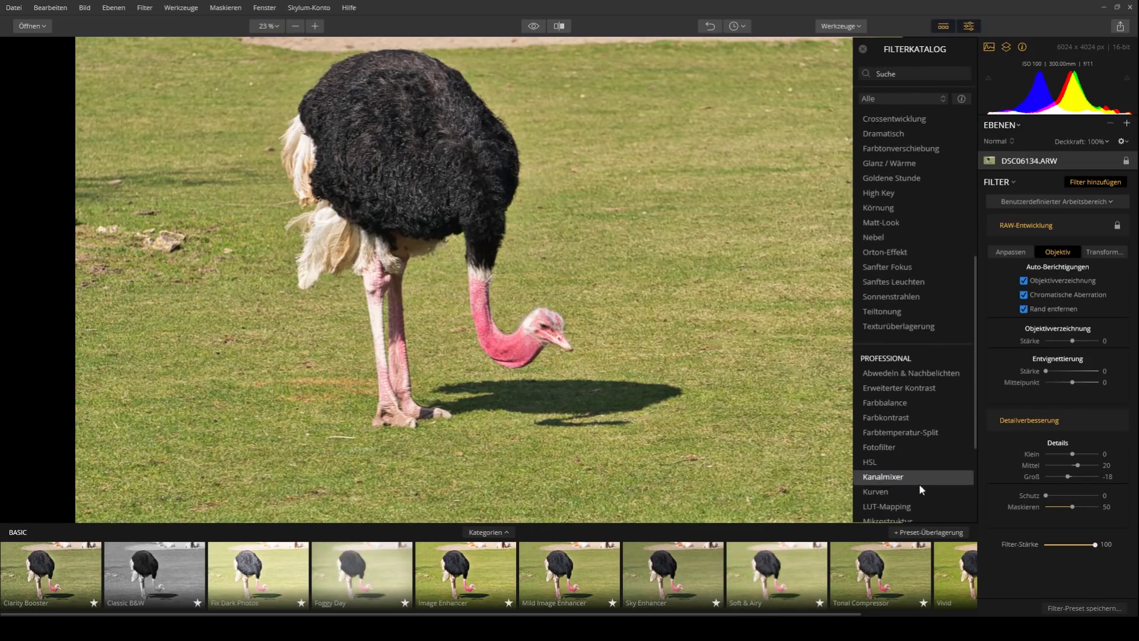
click(907, 460)
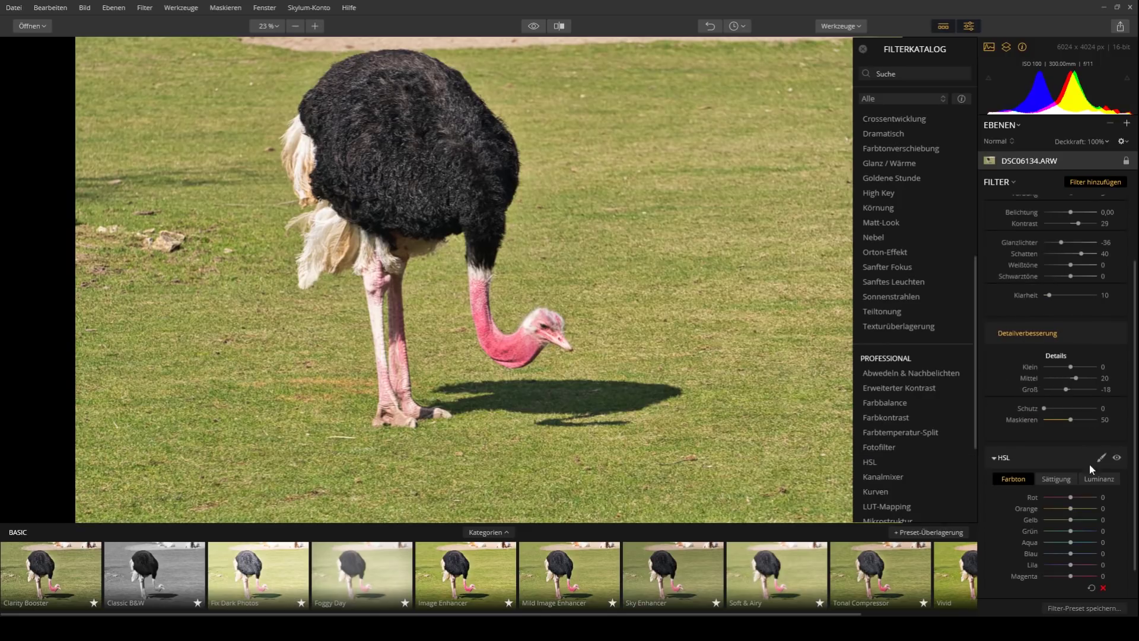
scroll(1088, 525, down, 1)
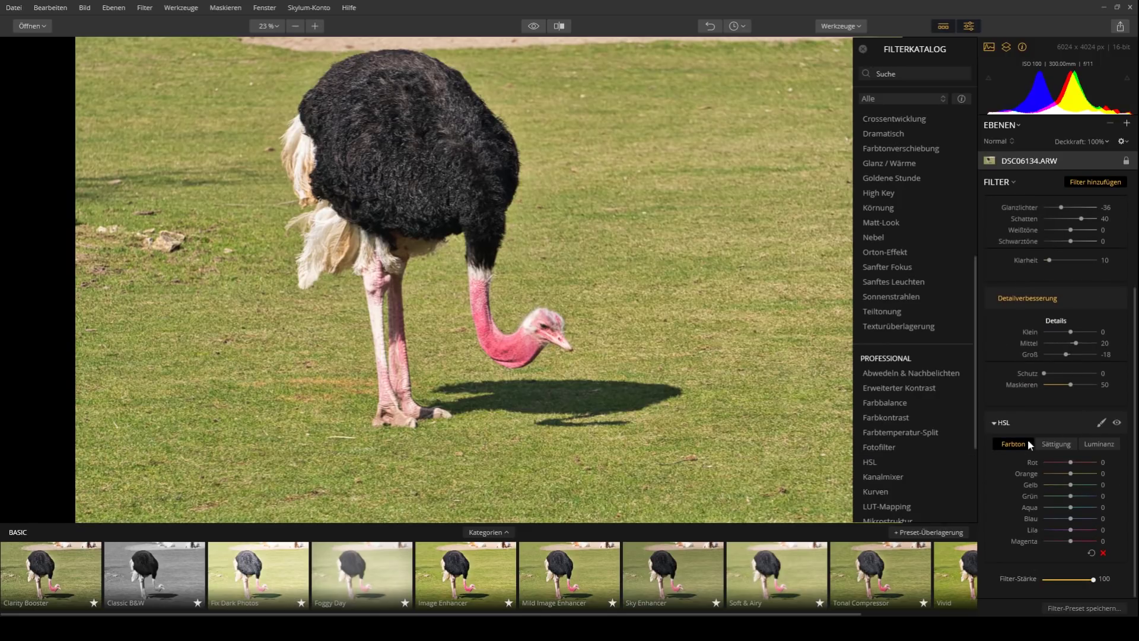
click(1095, 444)
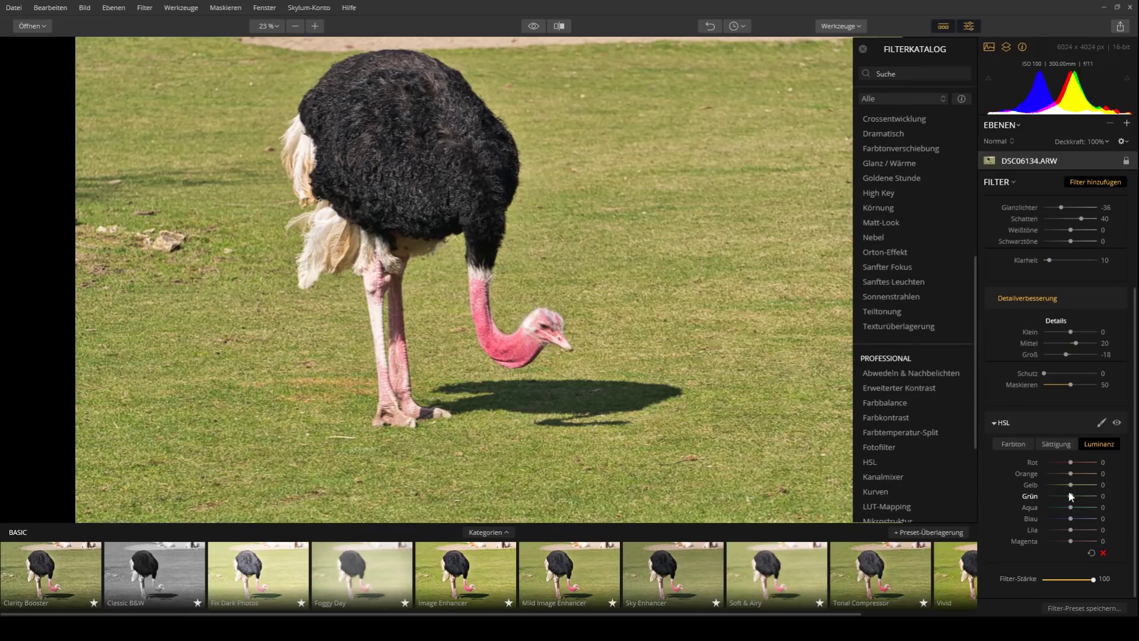
drag(1073, 499, 1066, 467)
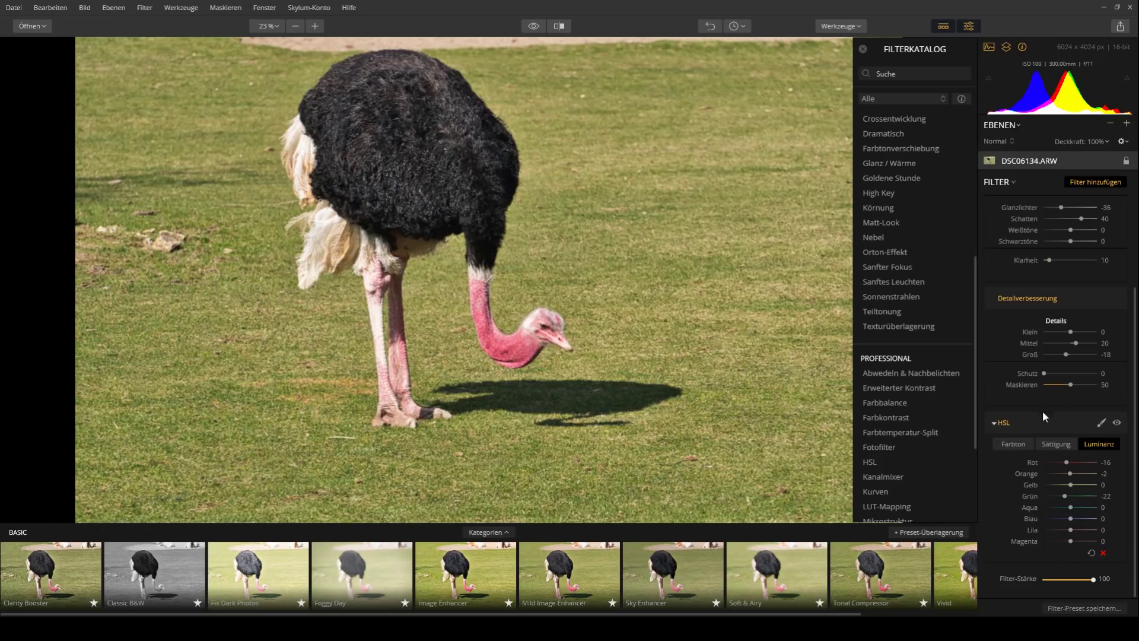
- Set the HSL filter's Sättigung values to Rot 22, Orange 11, Gelb 20 and Grün 29
click(1062, 443)
drag(1071, 462, 1078, 498)
drag(1079, 494, 1078, 493)
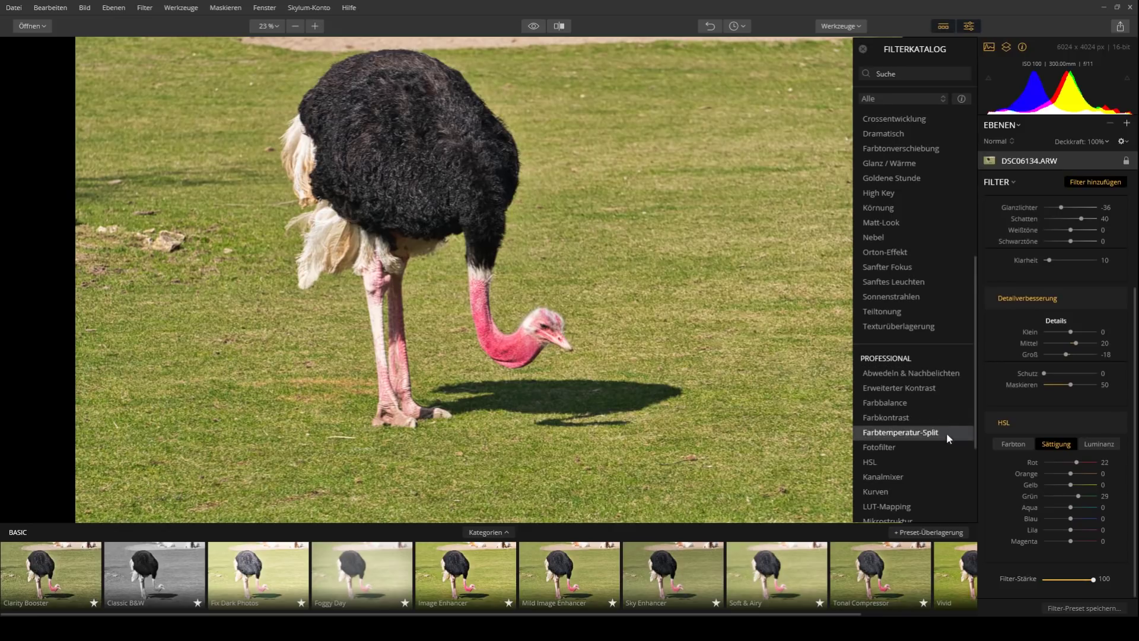
drag(1071, 473, 1074, 487)
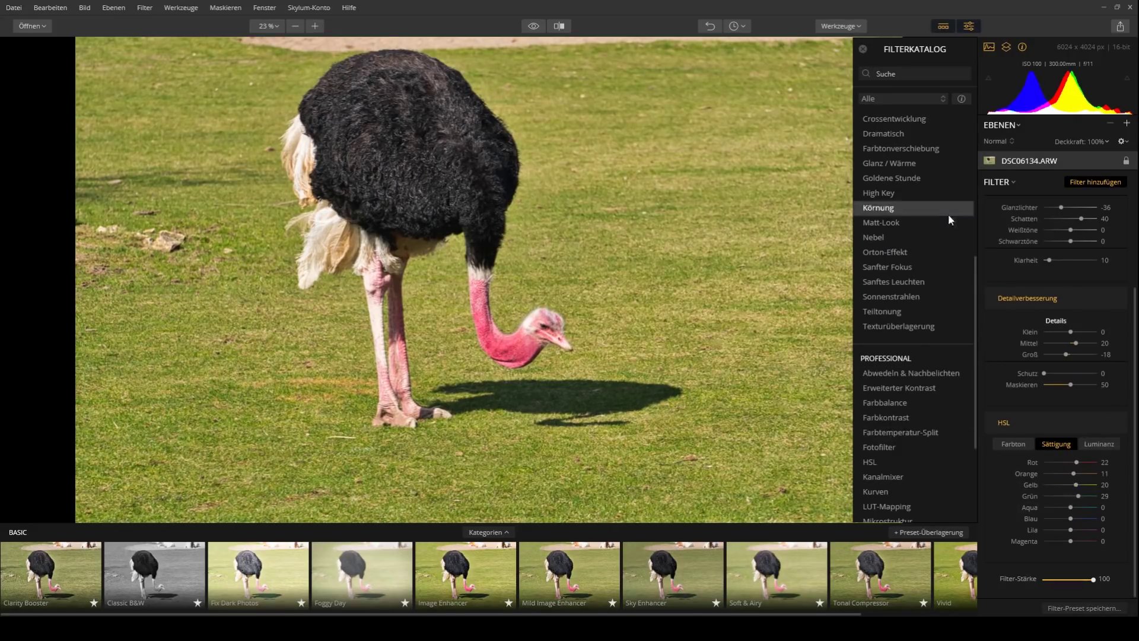
- Add the Sättigung / Dynamik filter and set Sättigung to 7 and Dynamik to 13
scroll(916, 287, up, 3)
scroll(916, 287, up, 3)
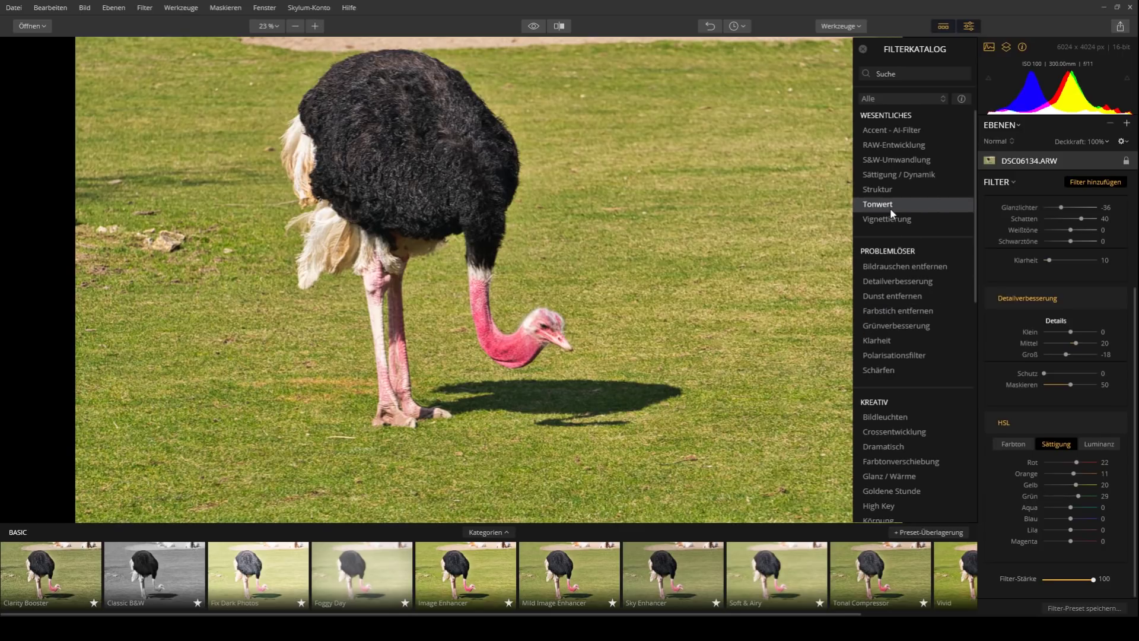
click(895, 174)
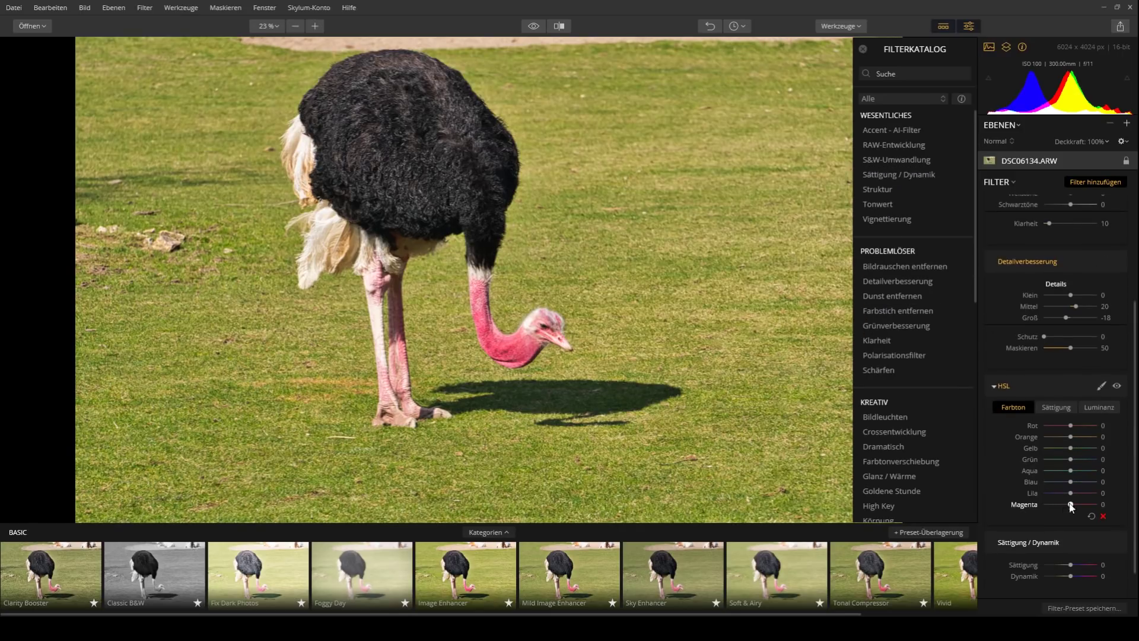
drag(1070, 576, 1072, 568)
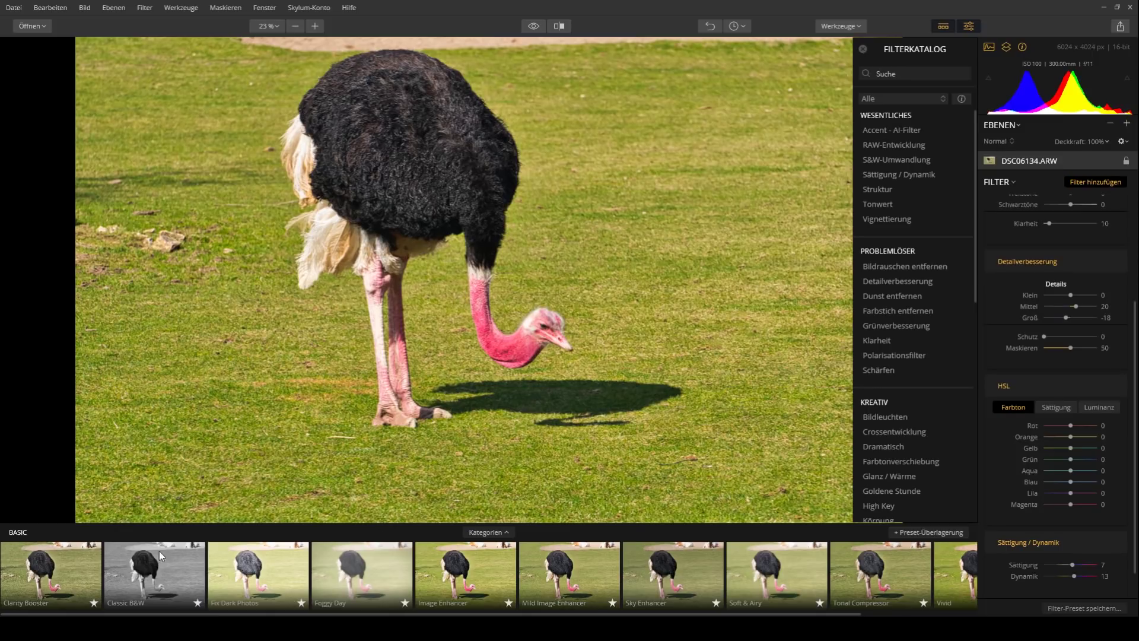
- Look through the available preset categories and close the overview
click(480, 532)
click(481, 534)
click(486, 536)
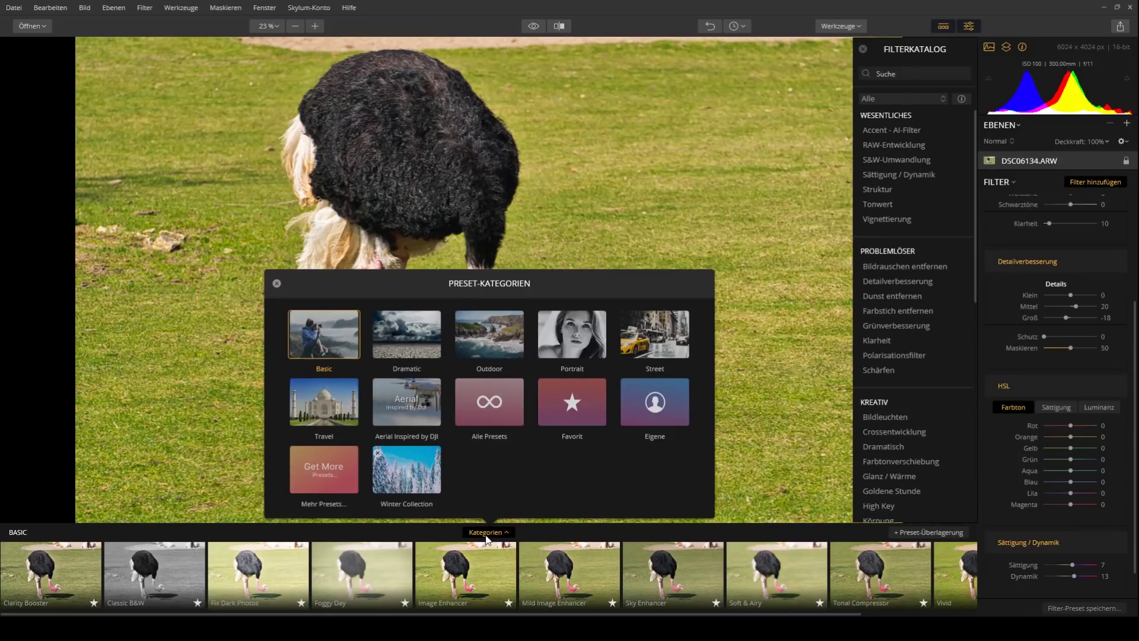
click(486, 534)
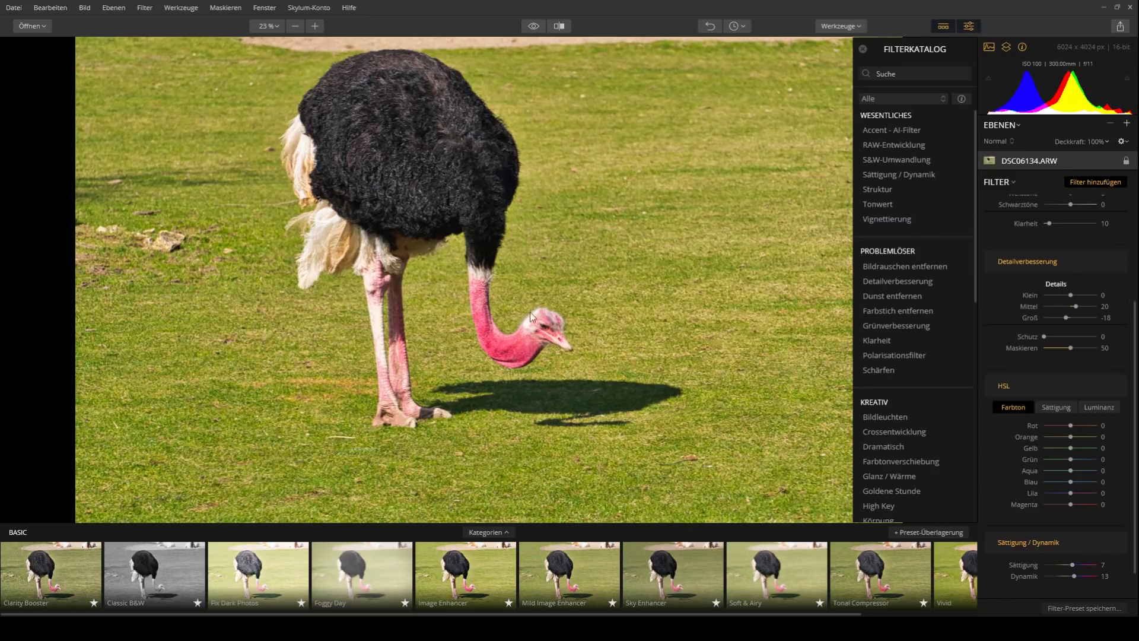
- Export the ostrich photo as JPEG to E:\DSC06134.jpg with Schärfen set to Mittel, original size and sRGB
key(ctrl+shift+e)
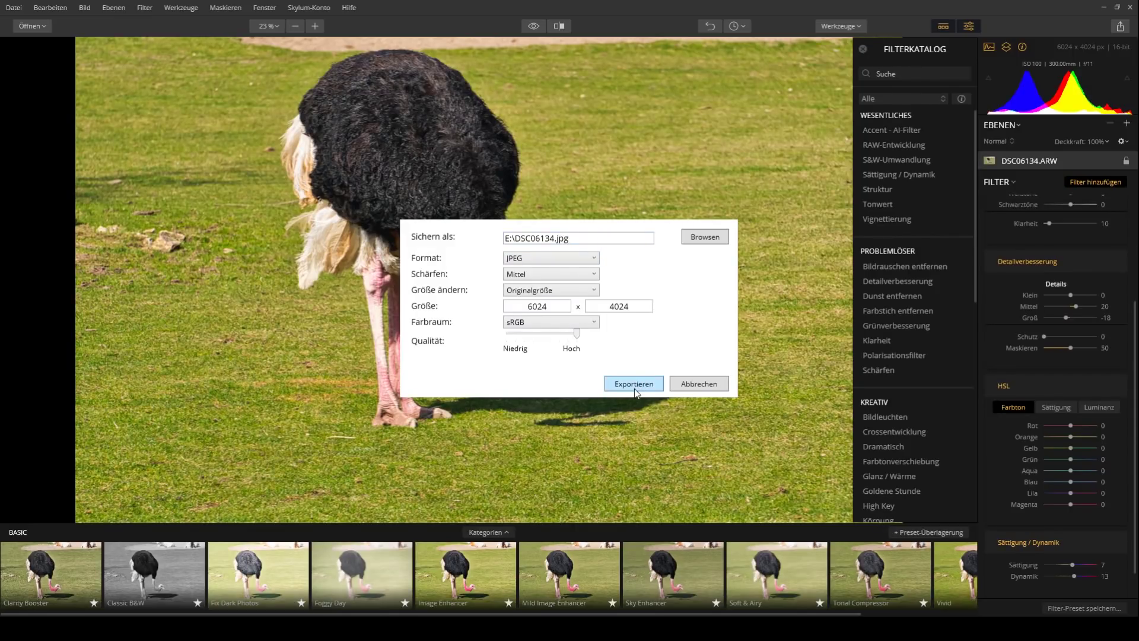
click(579, 275)
click(562, 285)
click(633, 384)
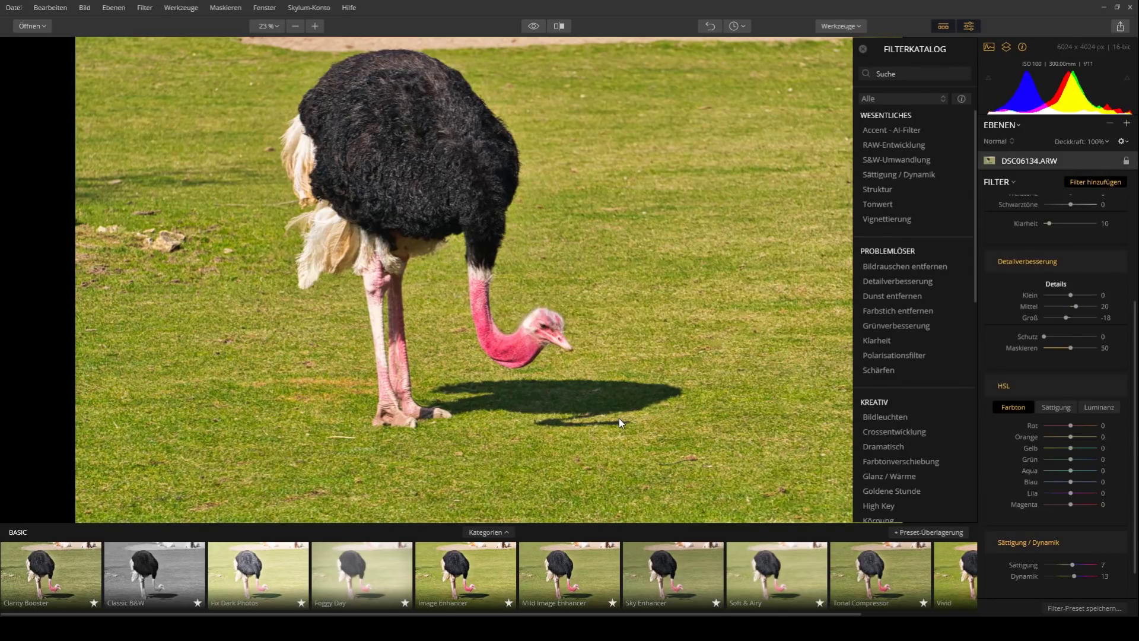
- Open the leopard photo DSC06058 from the Zoo Leipzig RAW folder without saving the ostrich edits
click(14, 7)
click(14, 27)
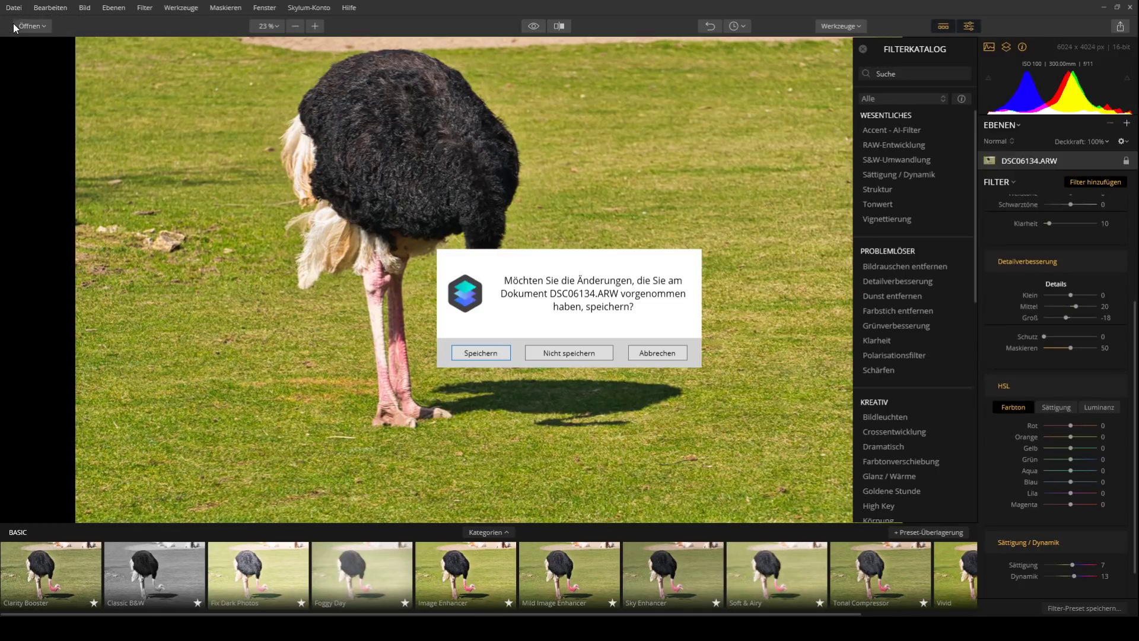
click(562, 353)
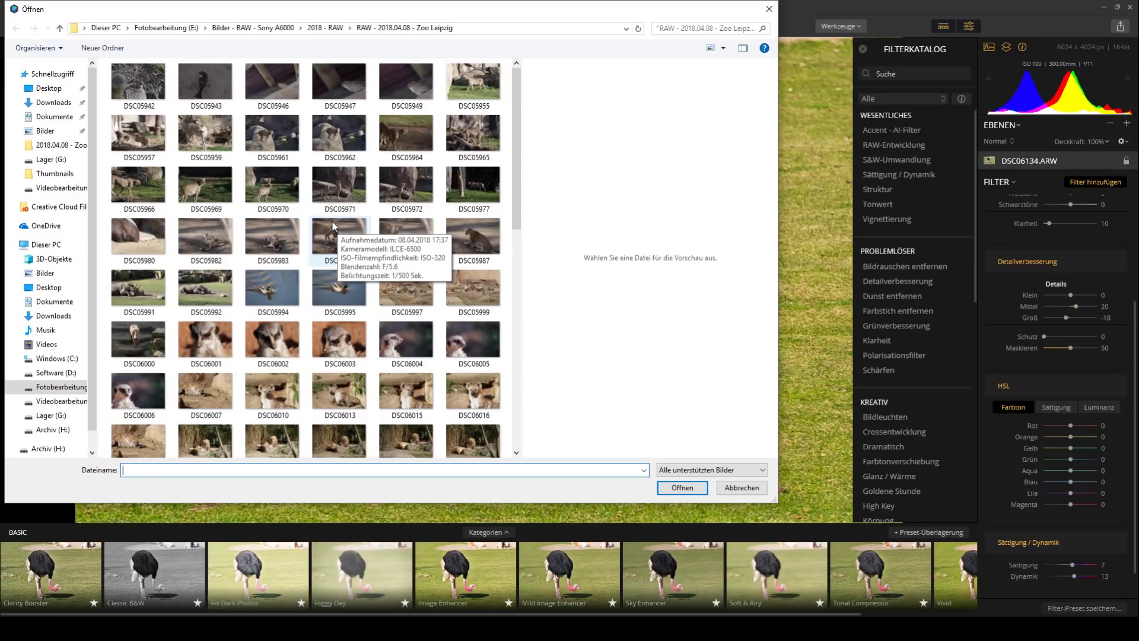
scroll(332, 220, down, 5)
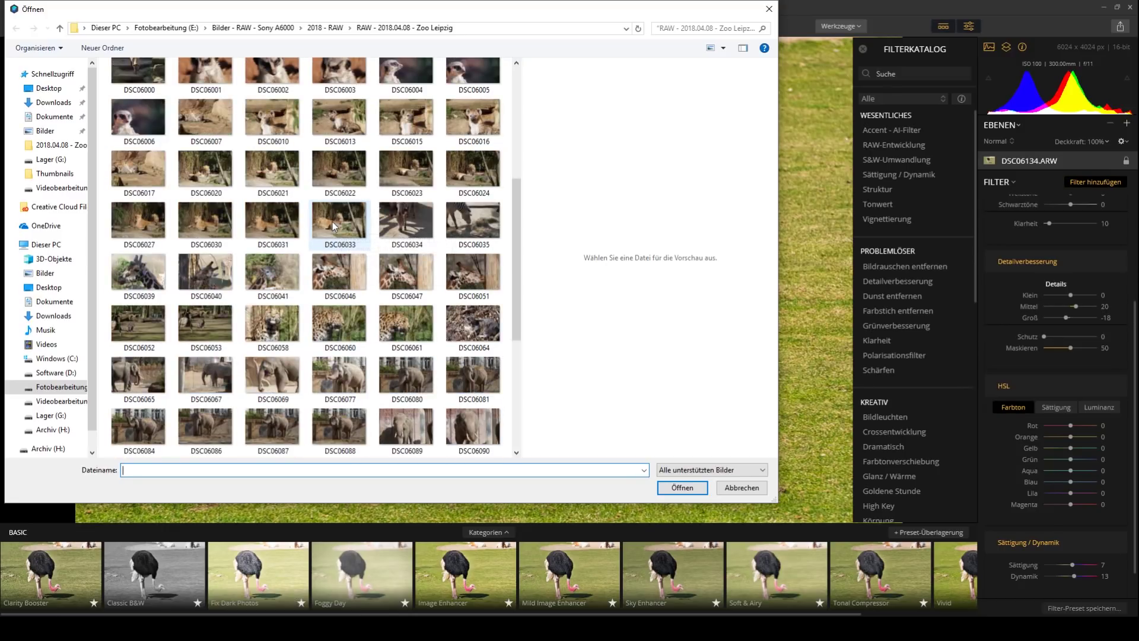
click(276, 328)
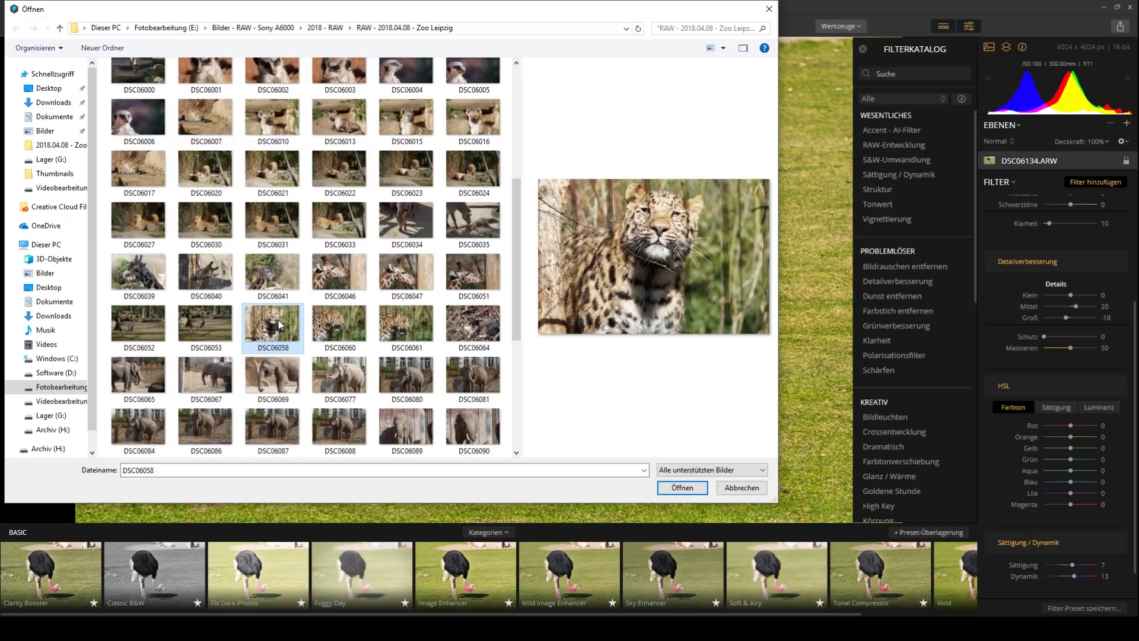
double_click(279, 325)
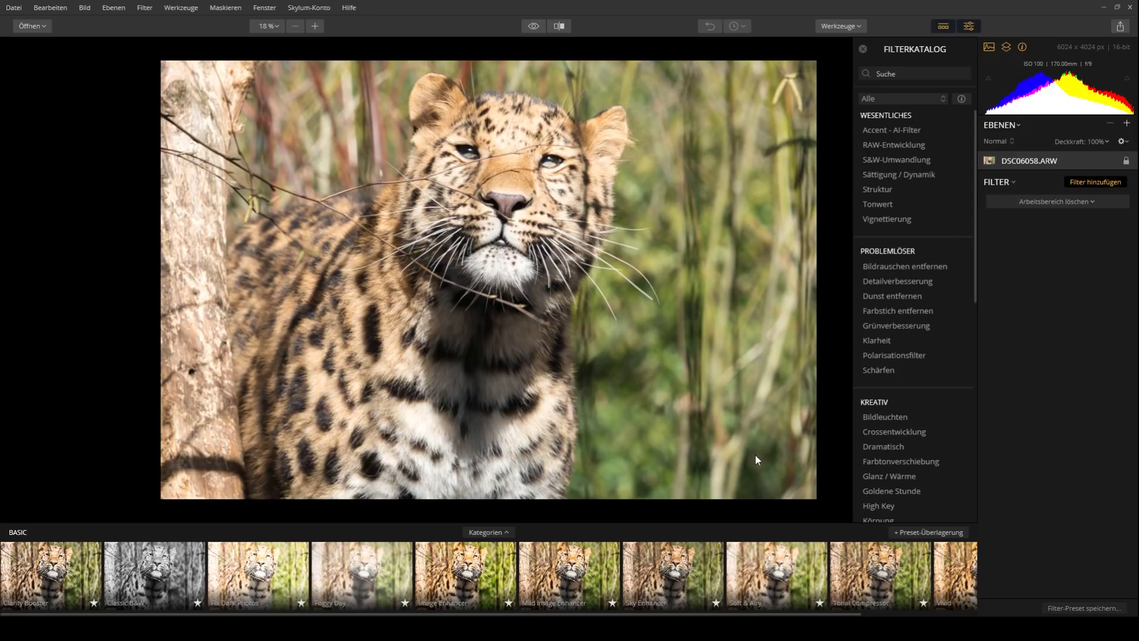
- Apply the Auto Smart Enhancer preset from the Outdoor category to the leopard photo and set Belichtung to -0,67
click(483, 533)
click(415, 347)
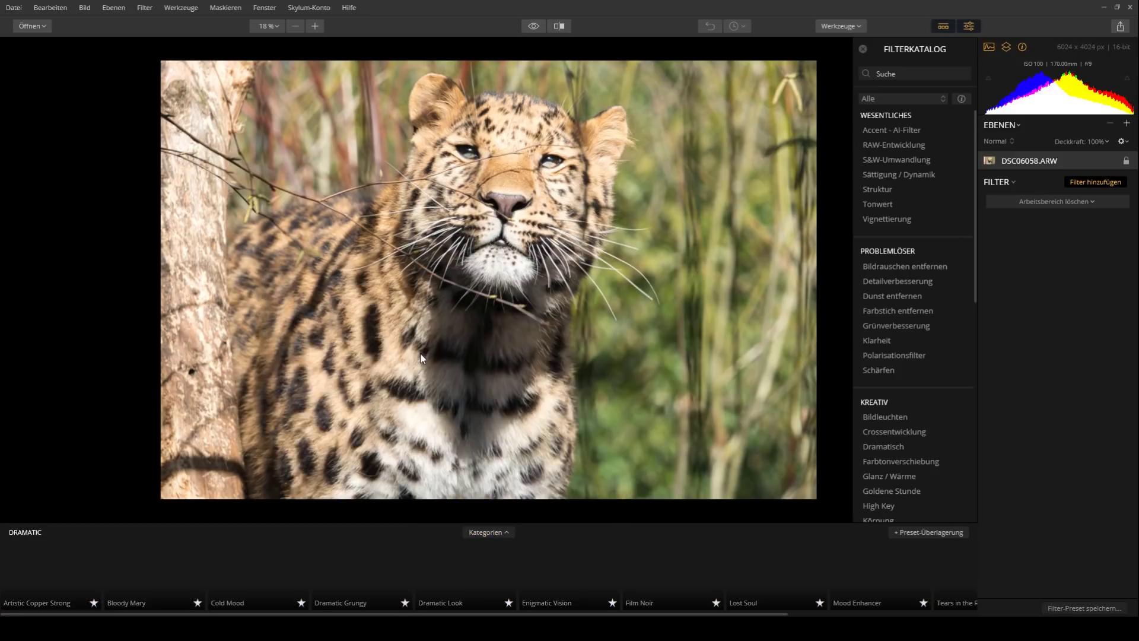
click(502, 530)
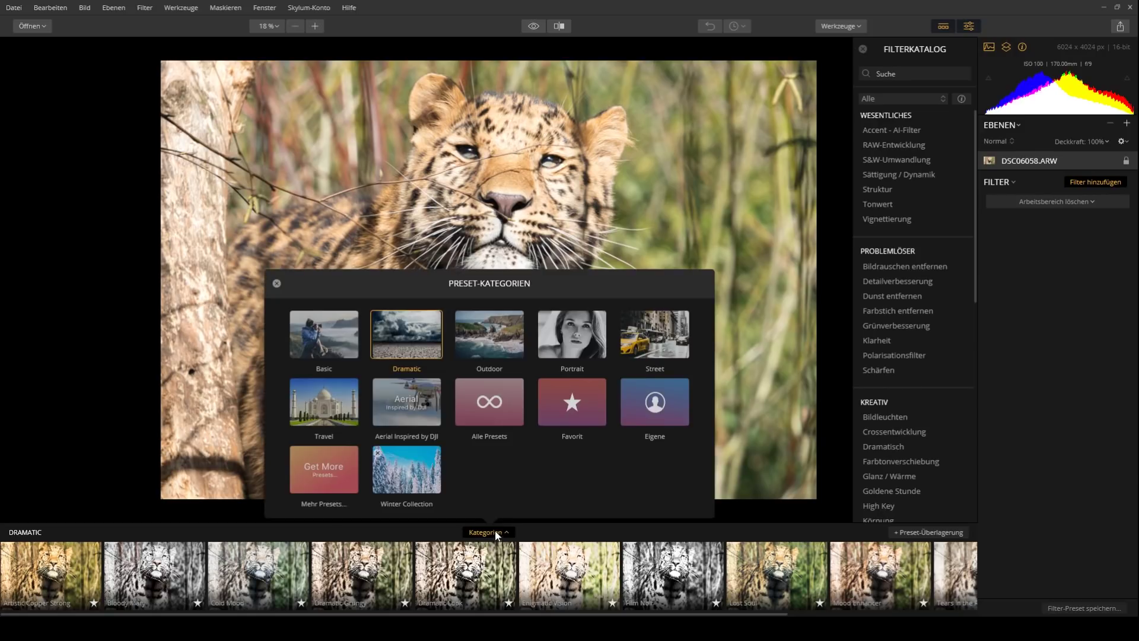
click(490, 350)
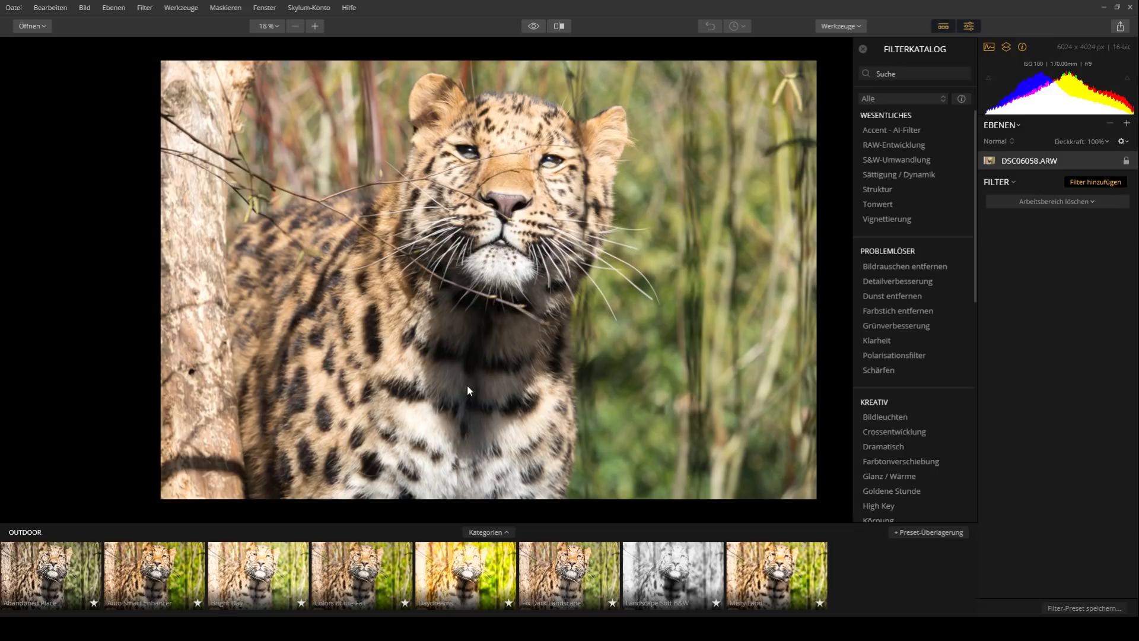
click(166, 576)
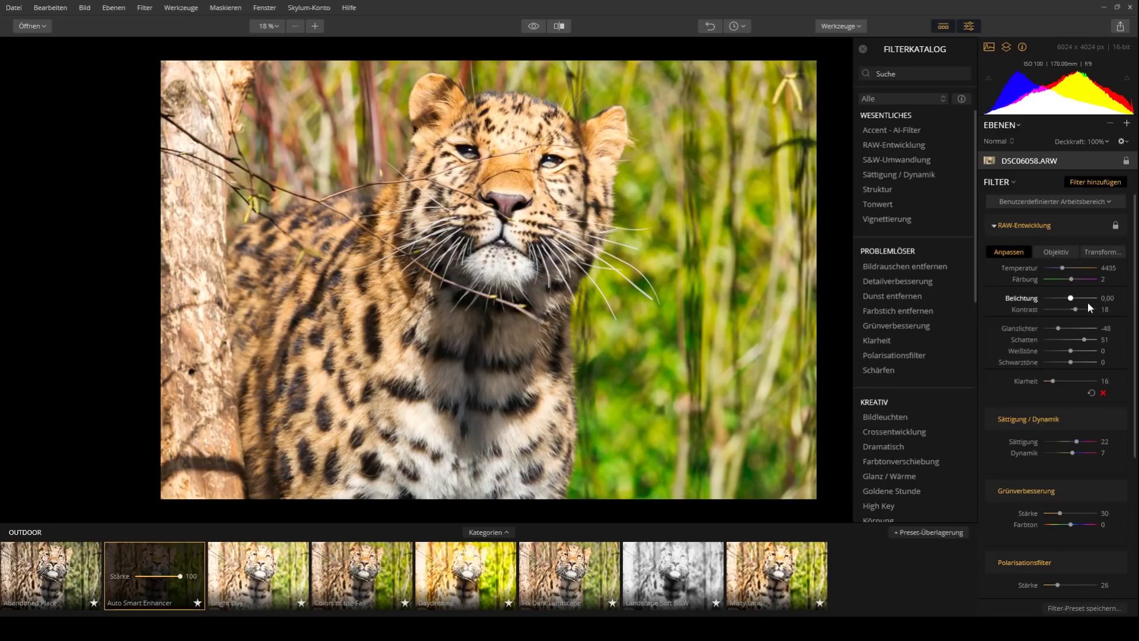
drag(1071, 298, 1067, 301)
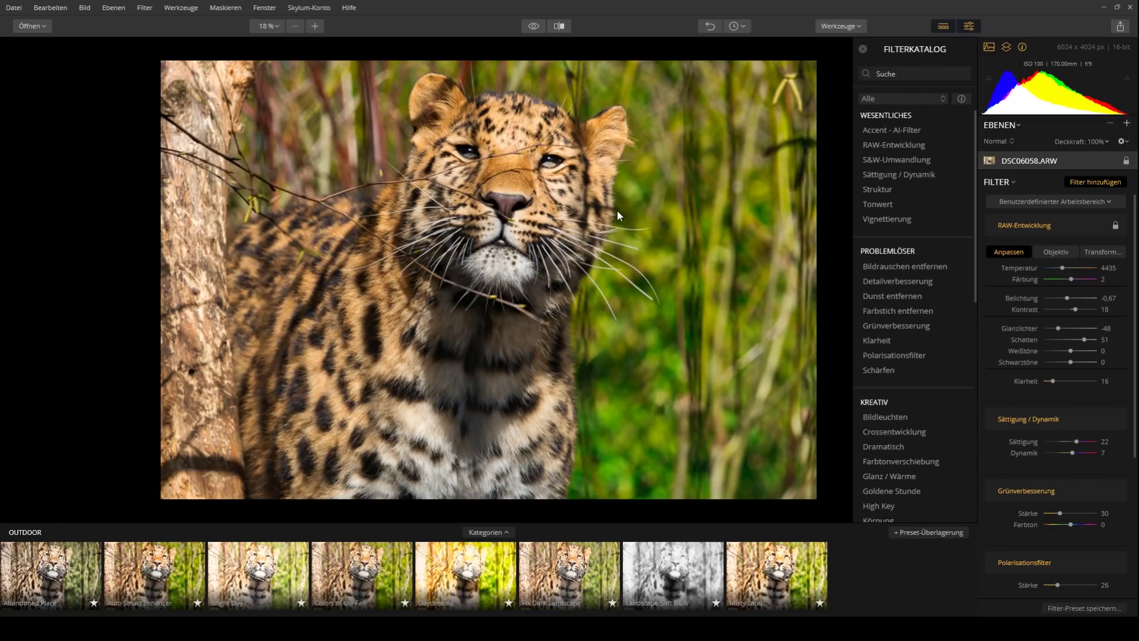
- Export the leopard photo as JPEG to E:\DSC06058.jpg with no sharpening, original size and sRGB
click(19, 10)
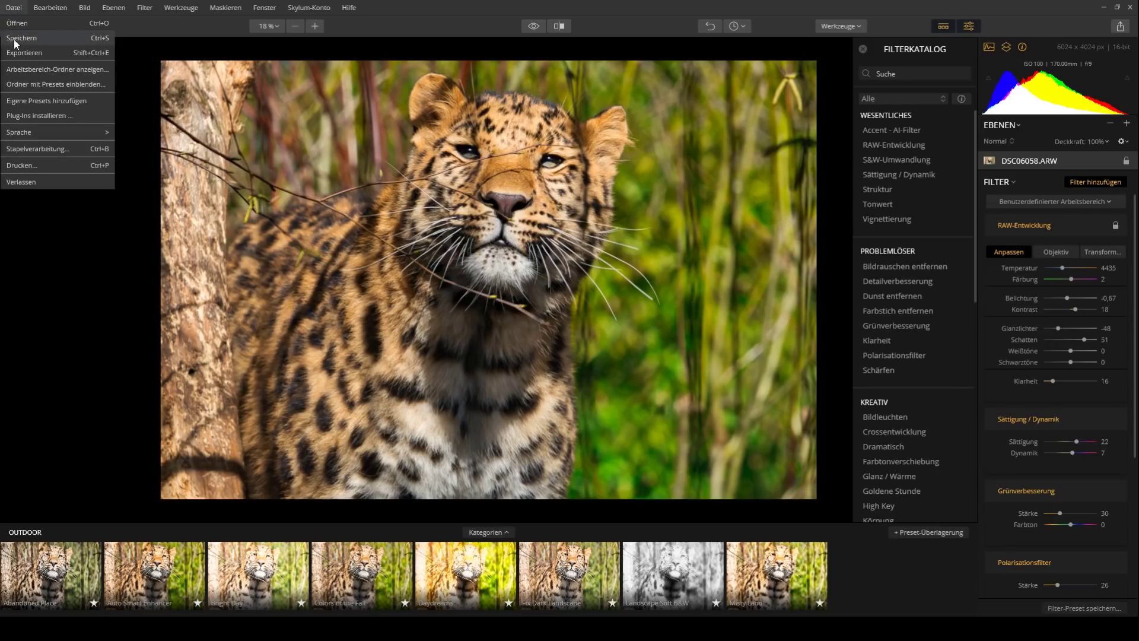
click(22, 53)
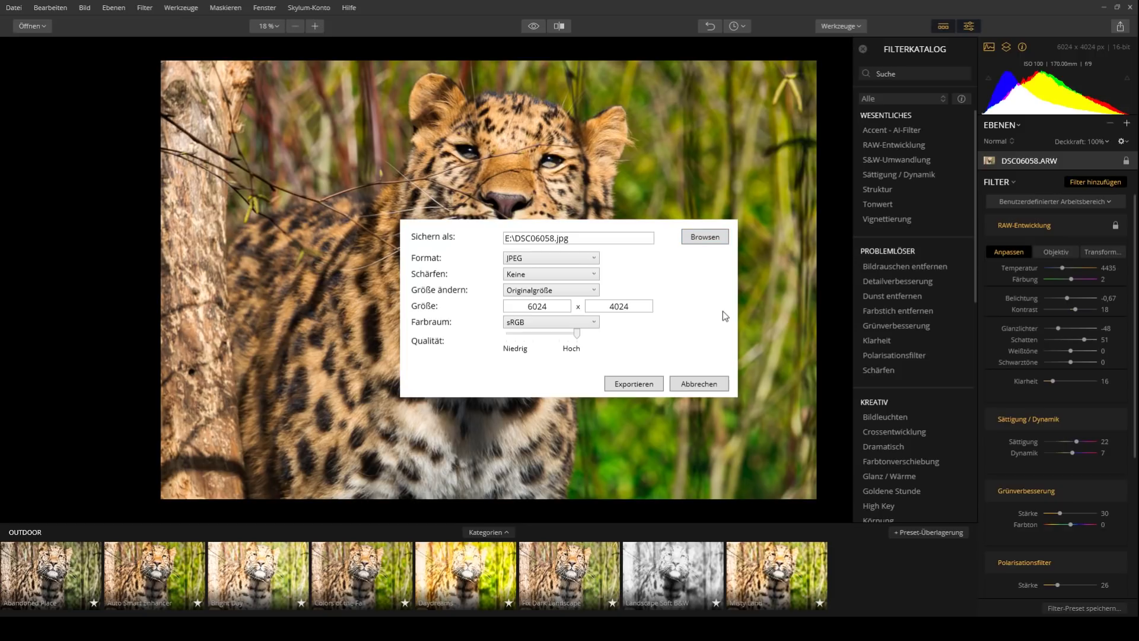
click(634, 383)
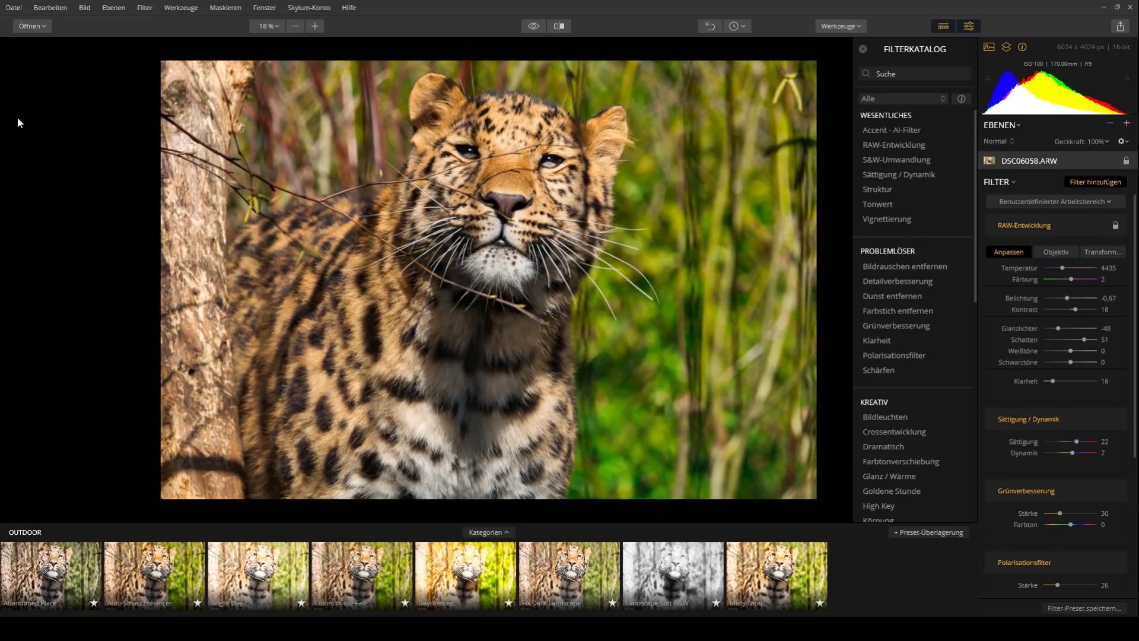
- Open the meerkat photo DSC06002 without saving the leopard edits
click(5, 11)
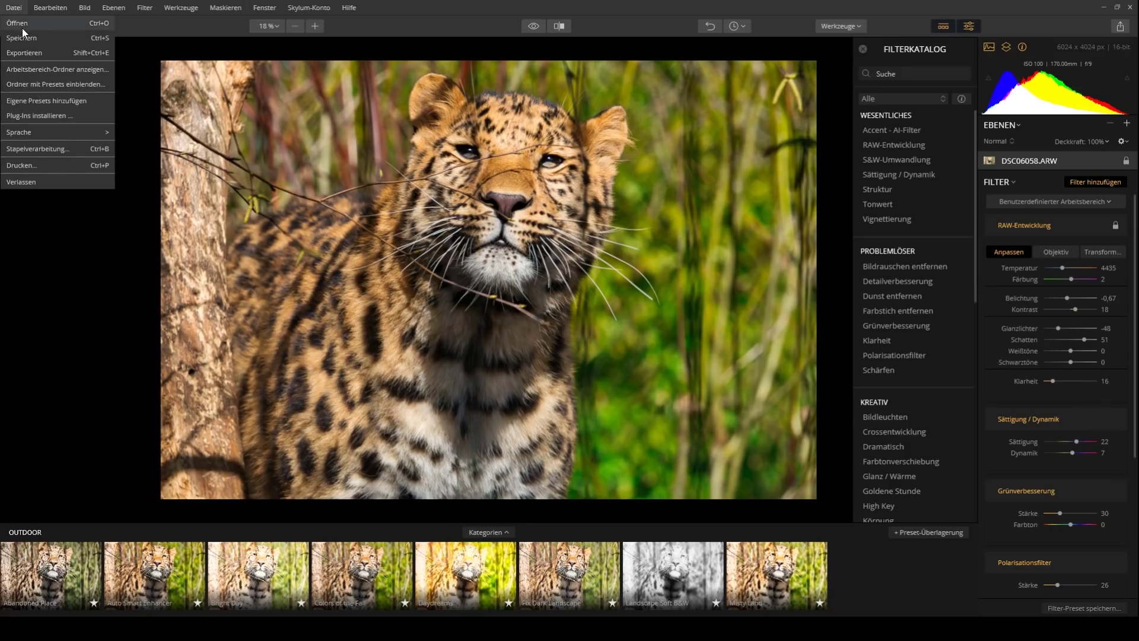
click(23, 27)
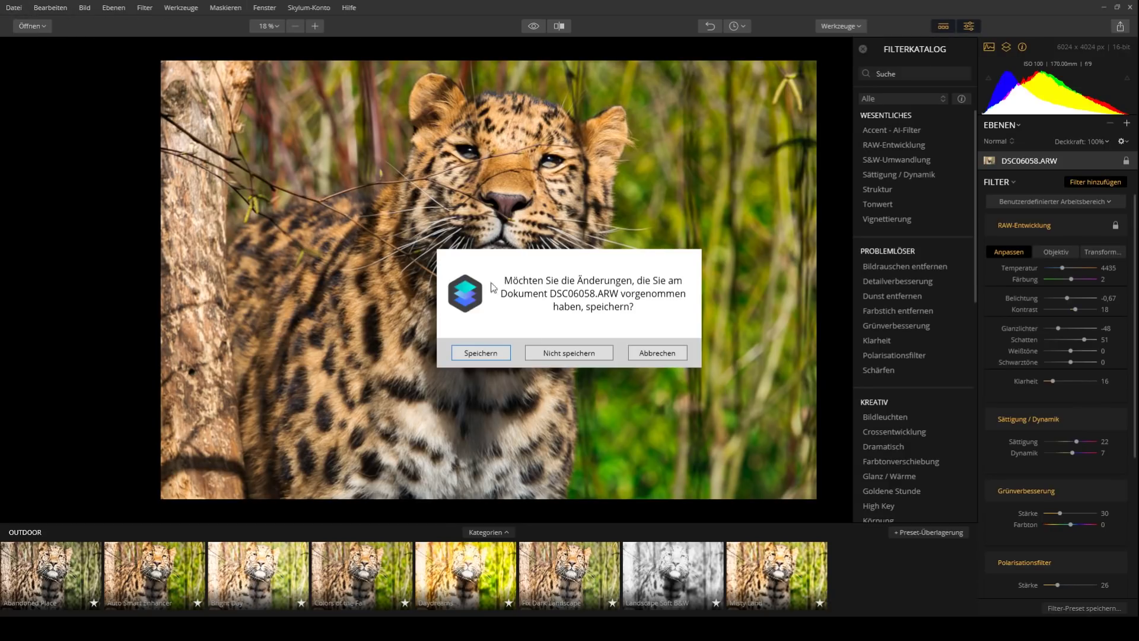
click(557, 353)
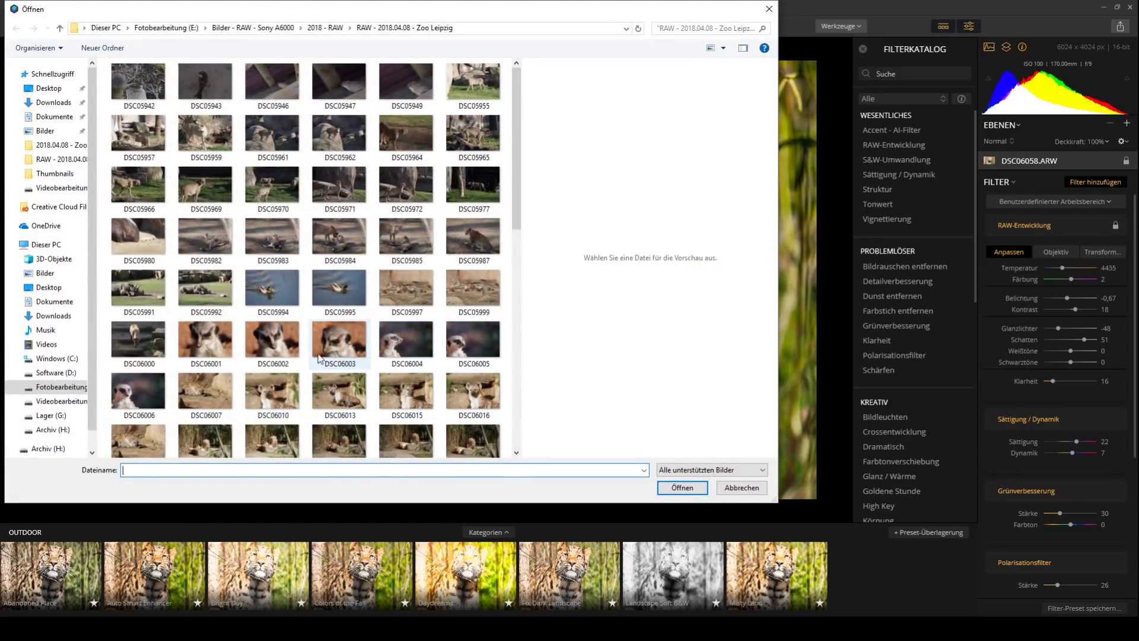
click(270, 343)
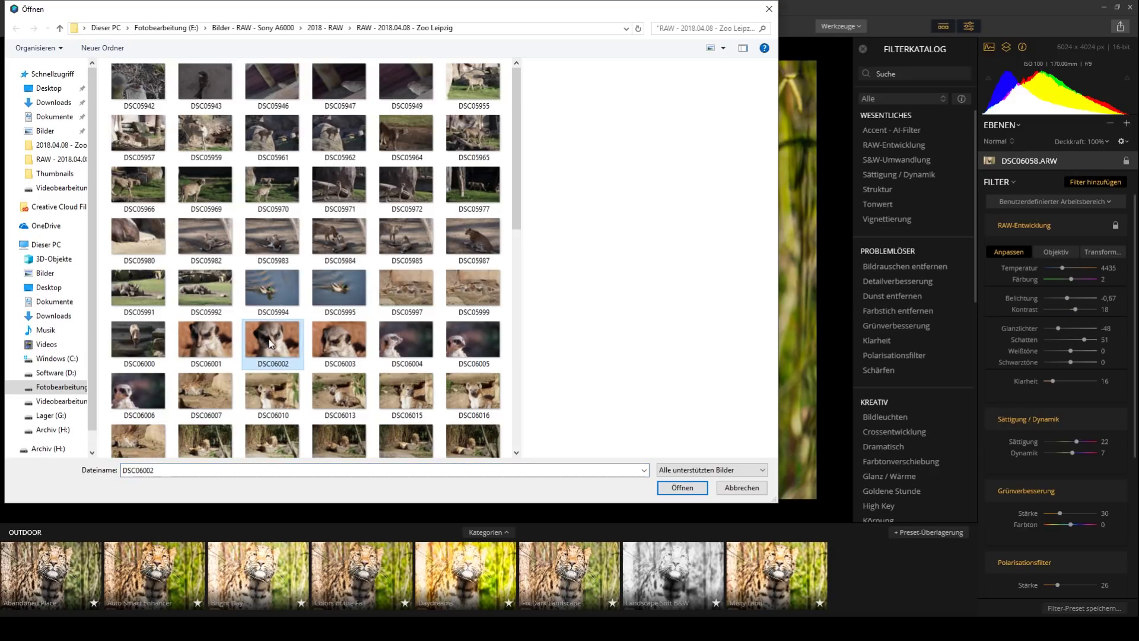
double_click(270, 343)
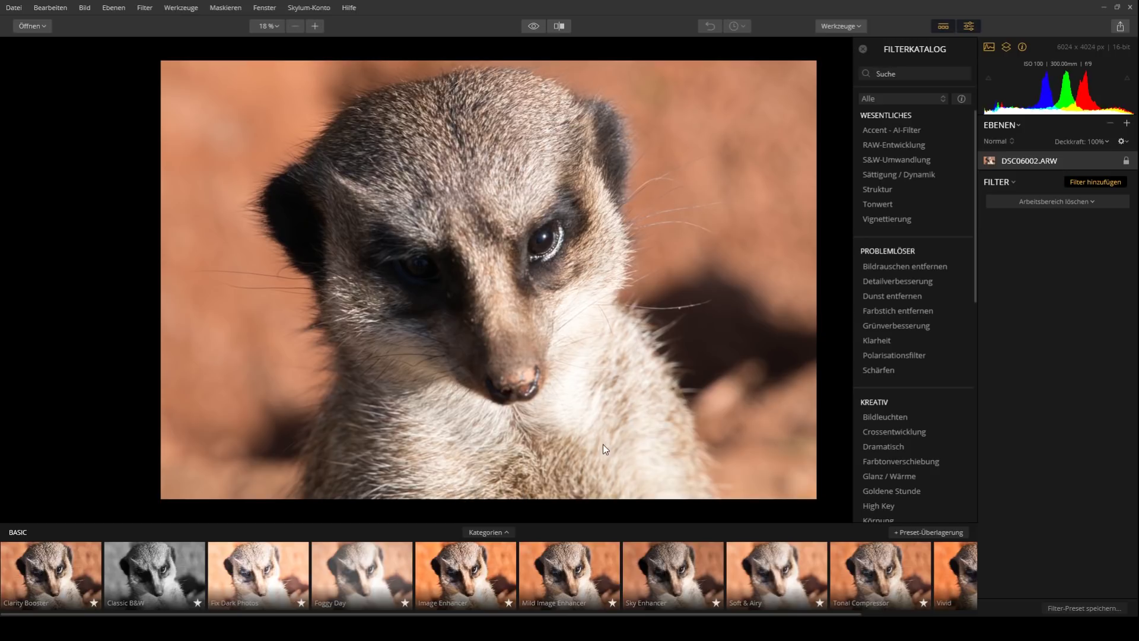
- Look through the Dramatic presets and apply the Auto Smart Enhancer preset from the Outdoor category to the meerkat photo
click(484, 533)
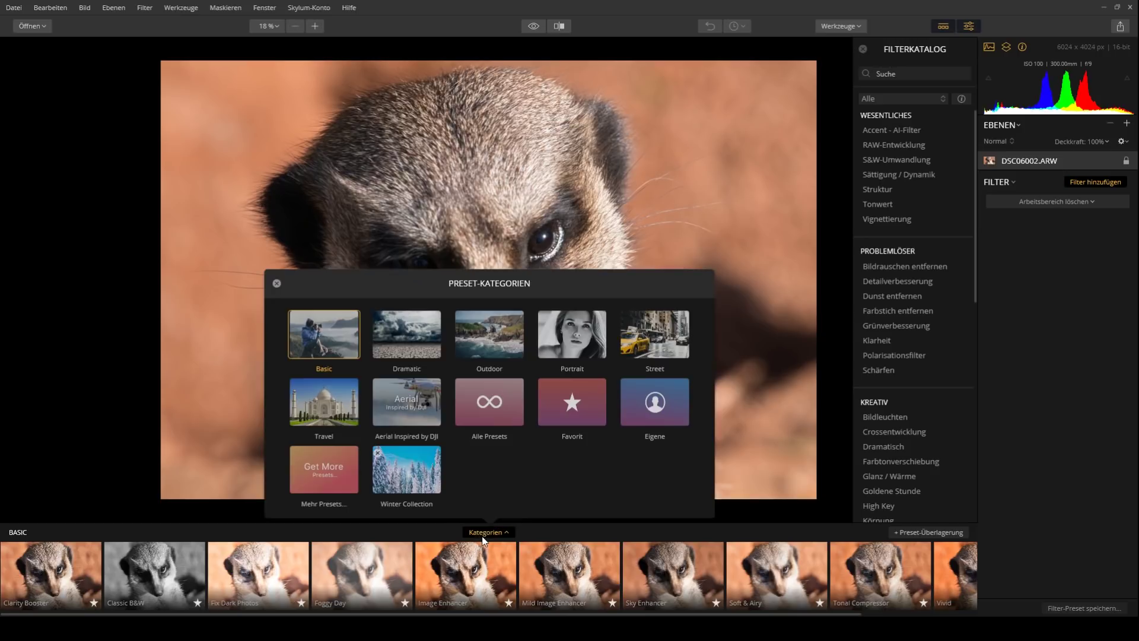
click(411, 317)
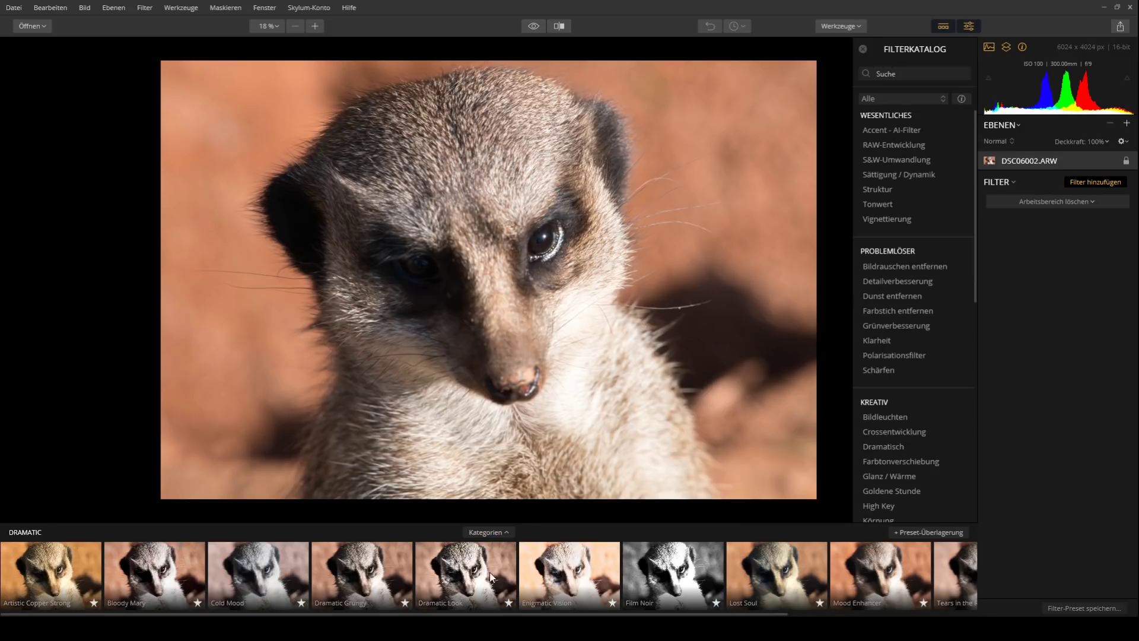
click(492, 529)
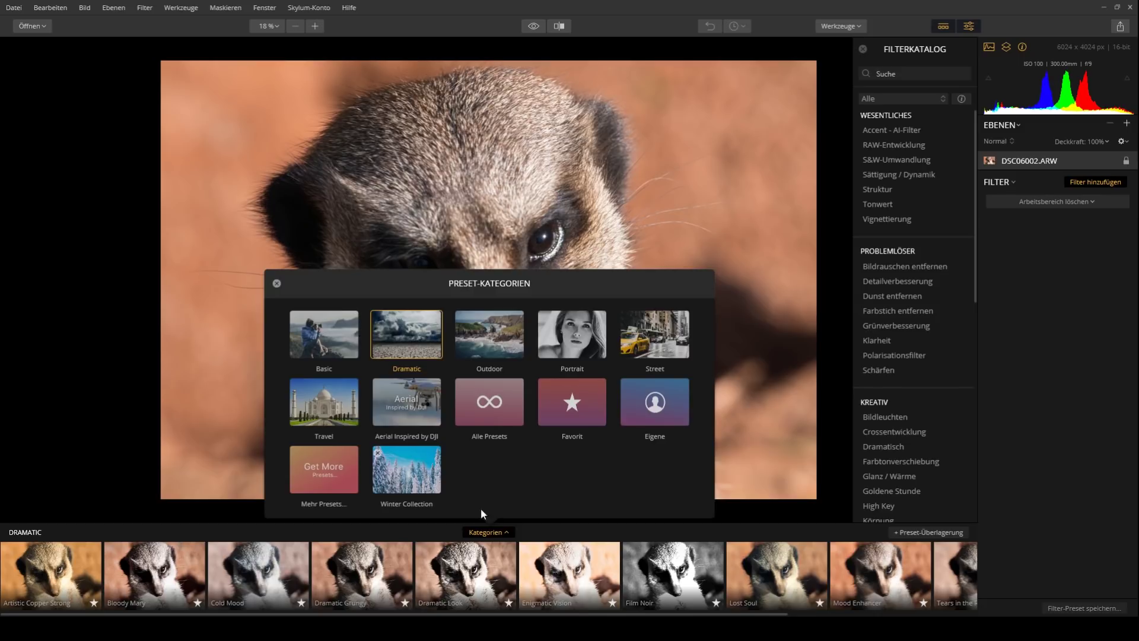
click(490, 328)
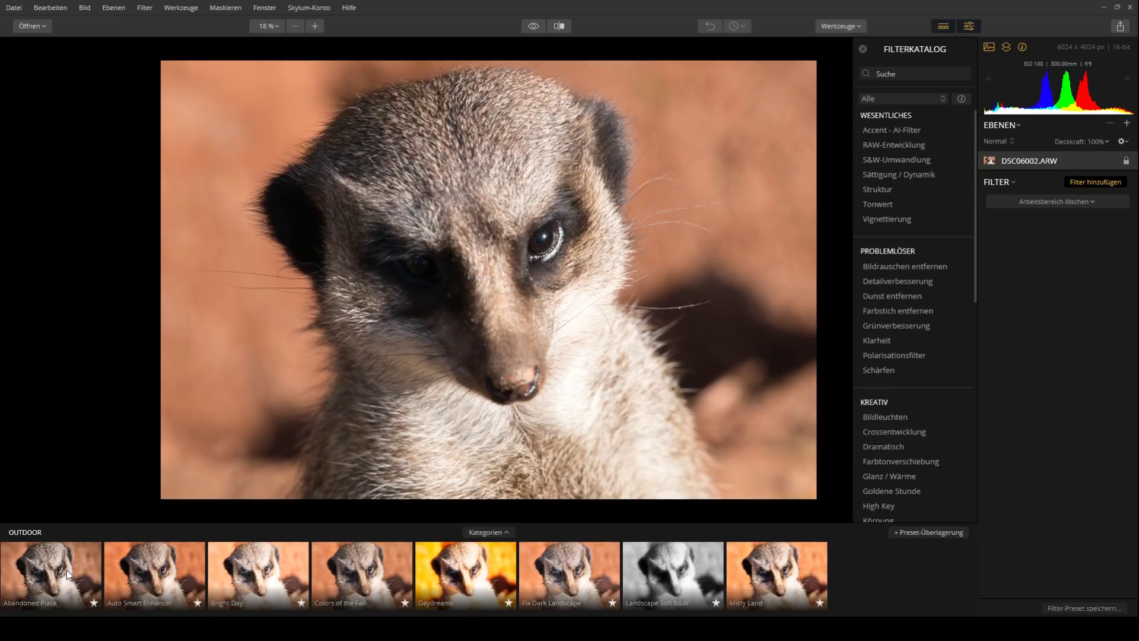
click(162, 554)
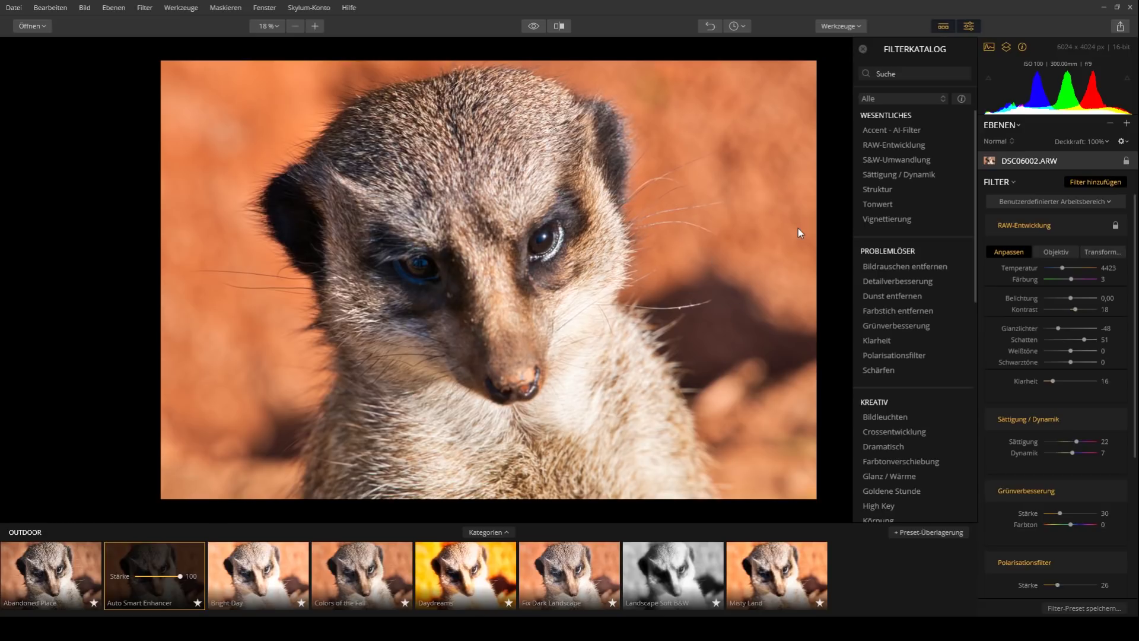
- Export the meerkat photo as JPEG to E:\DSC06002.jpg with no sharpening, original size and sRGB
click(12, 9)
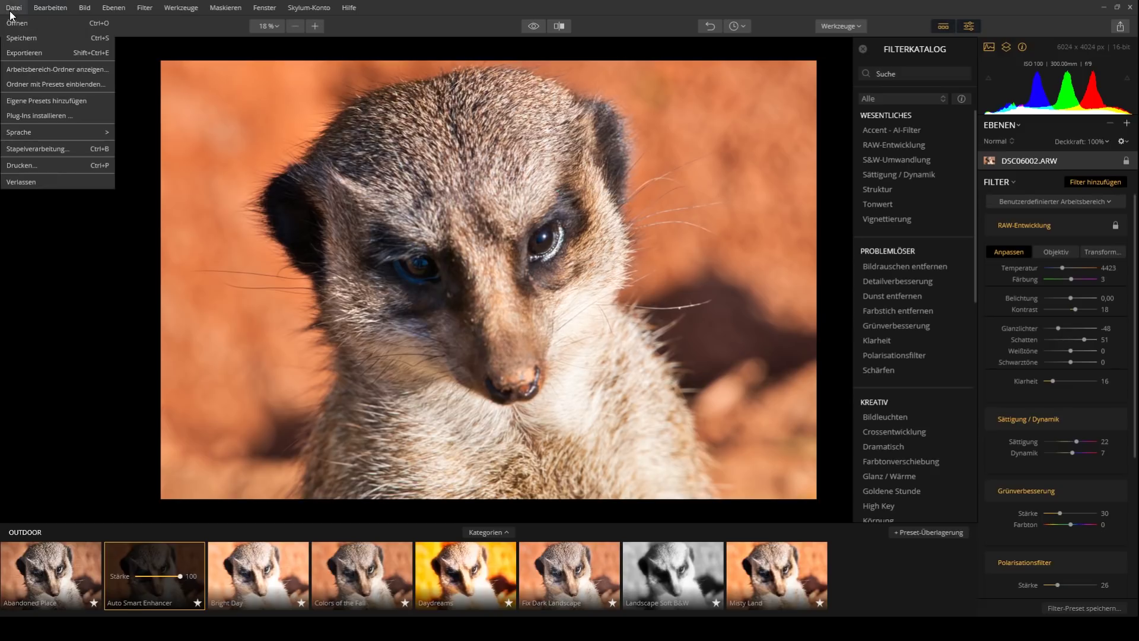
click(35, 55)
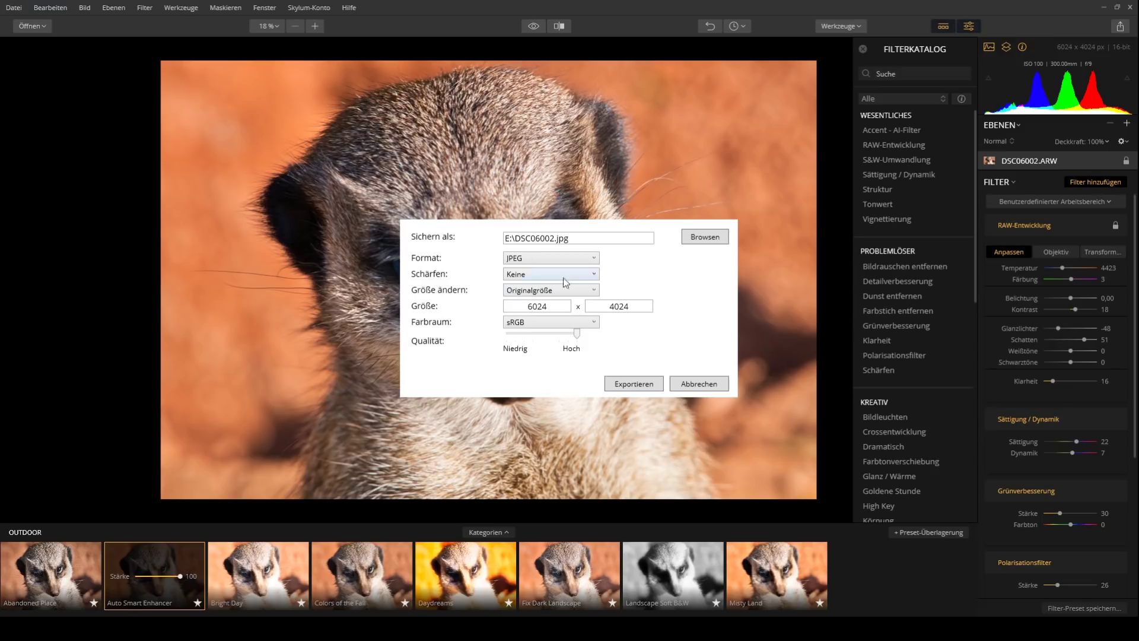
click(624, 390)
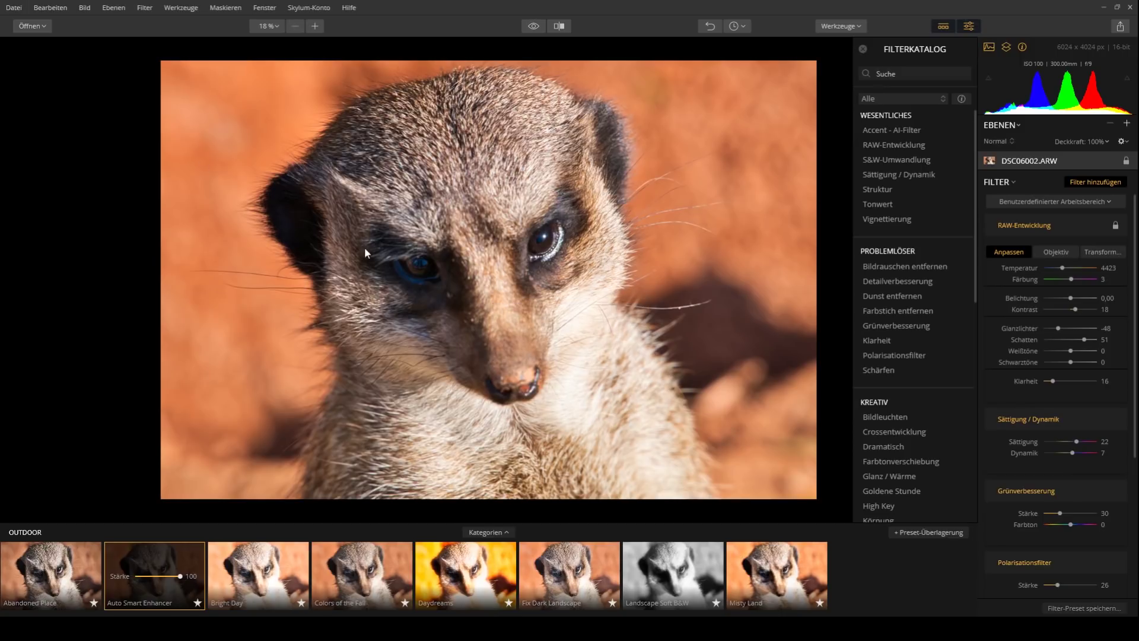
- Discard the meerkat edits to open another image and go up to the 2018 - RAW folder
click(14, 7)
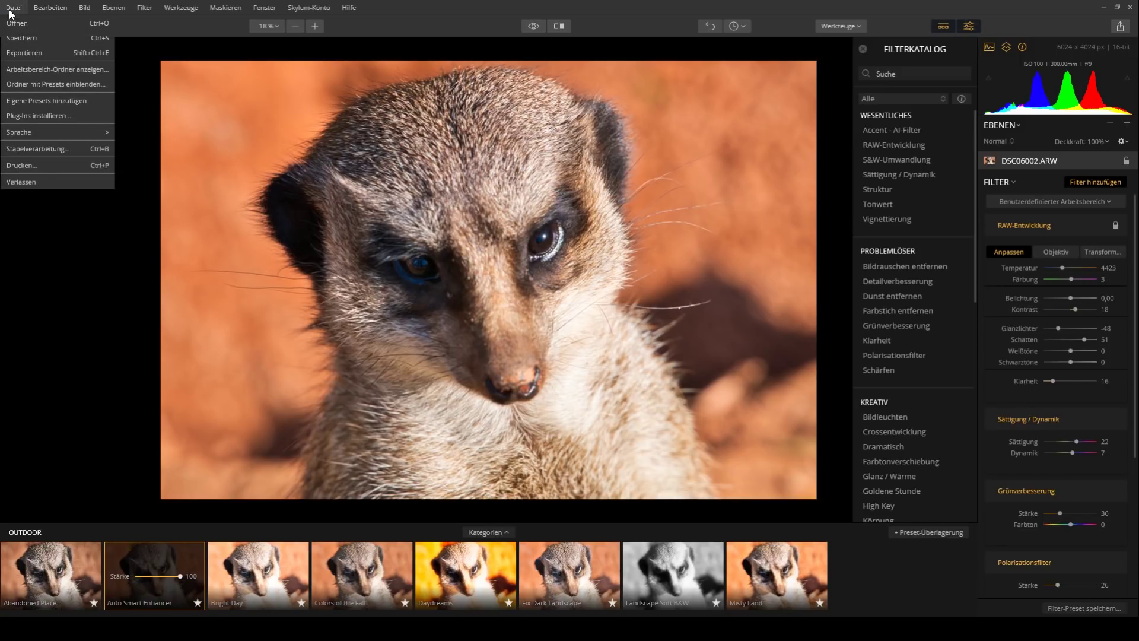
click(45, 42)
click(32, 28)
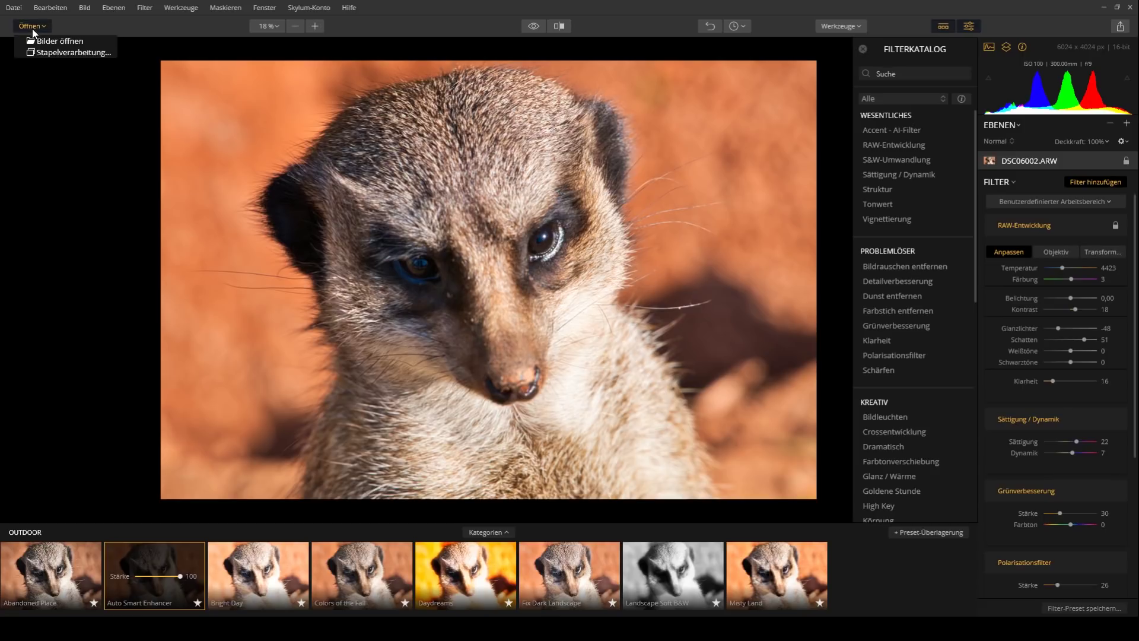
click(59, 42)
click(581, 353)
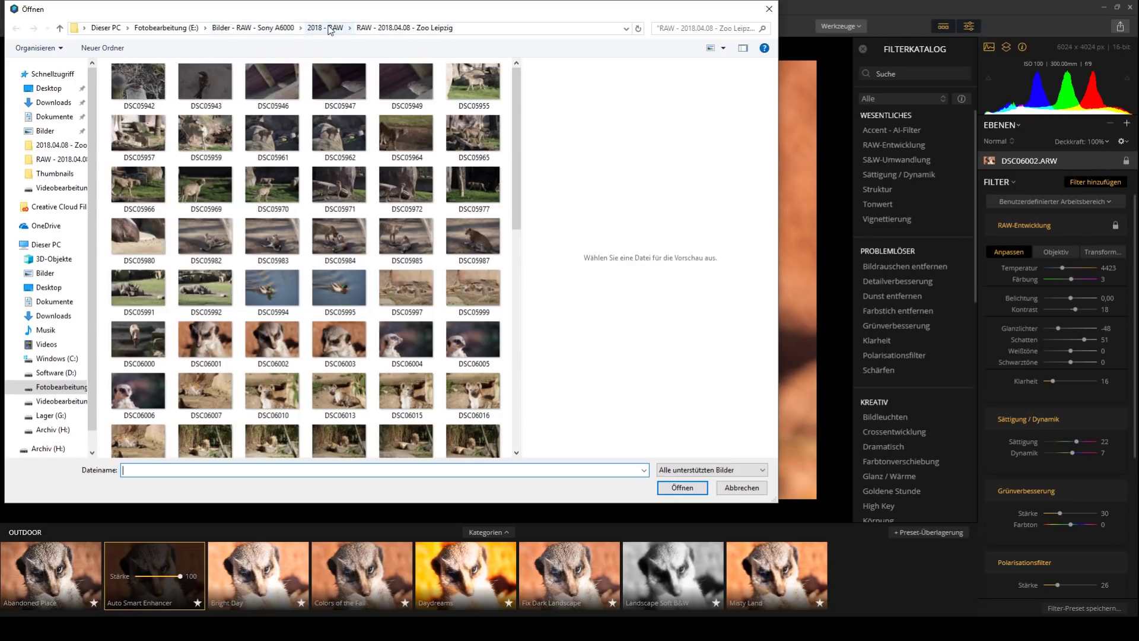
click(327, 28)
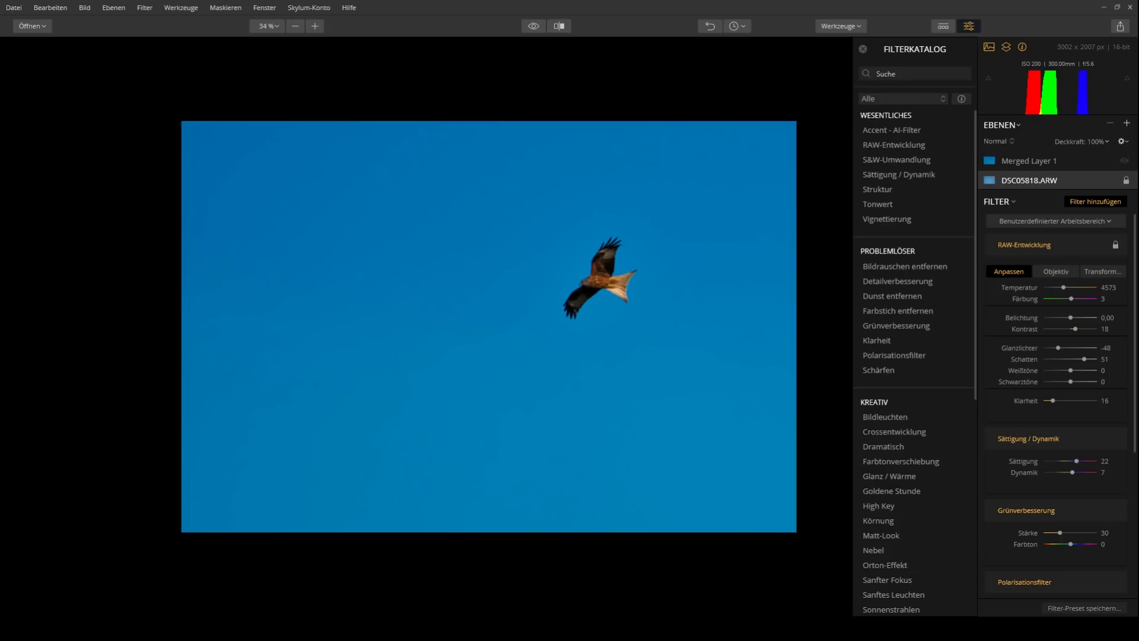
- Switch to the Editor notes with the update's feature list and close them without saving
key(alt+Tab)
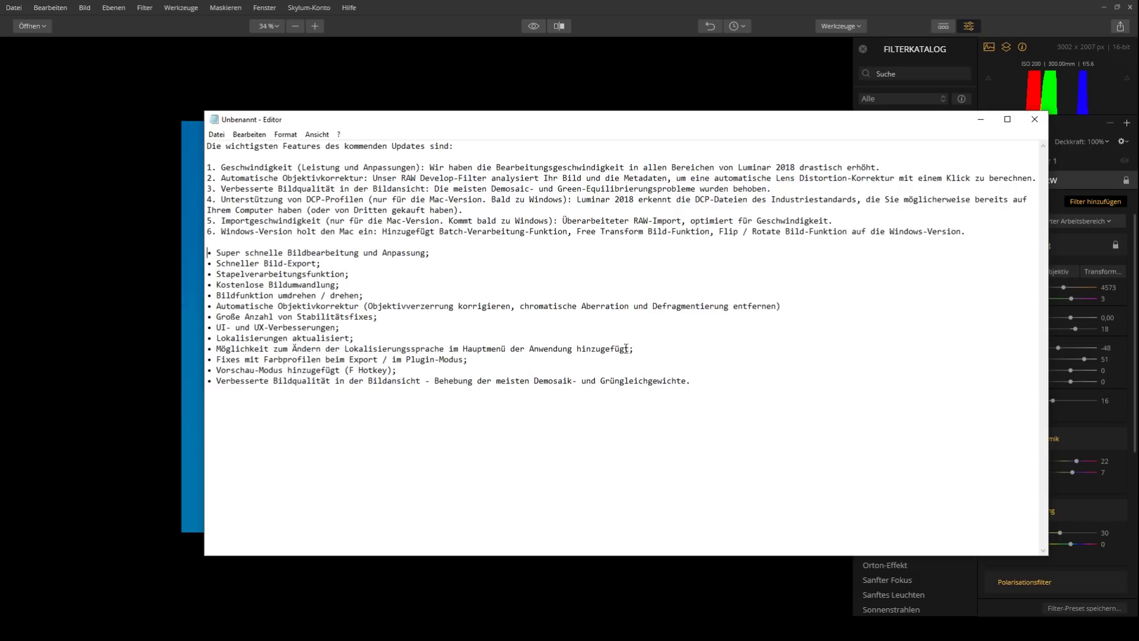
click(1035, 120)
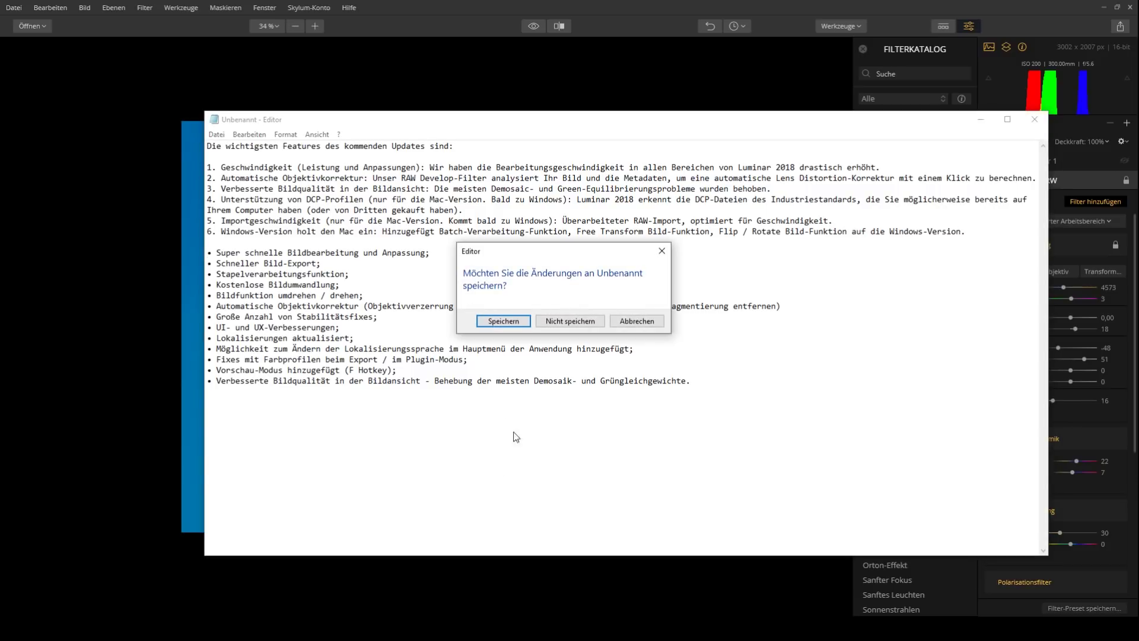
click(562, 321)
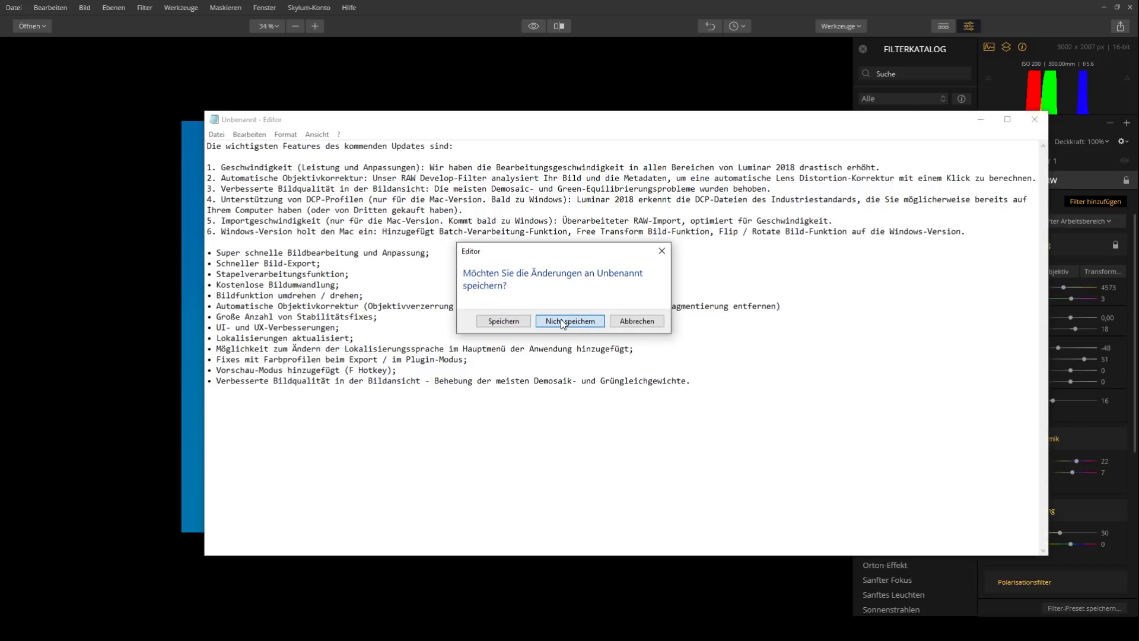